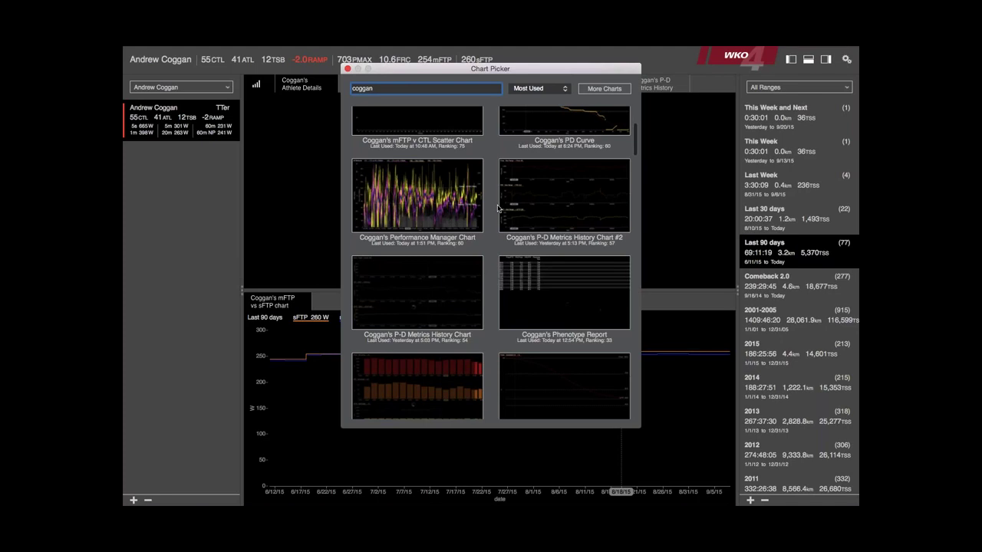
# Add the FRC vs. mFTP chart from the chart library and open the settings of its FRC series.
pyautogui.doubleClick(442, 286)
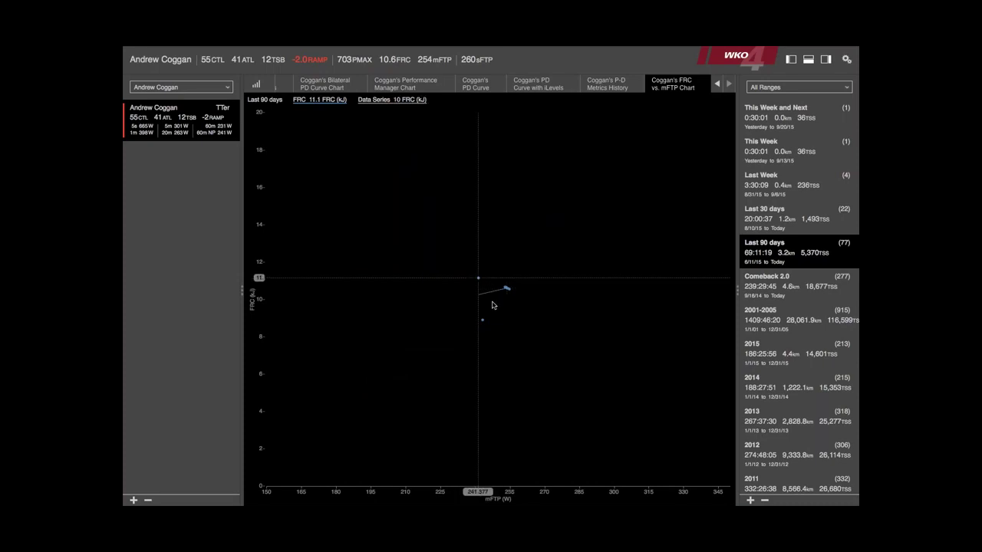
pyautogui.click(707, 86)
pyautogui.click(711, 90)
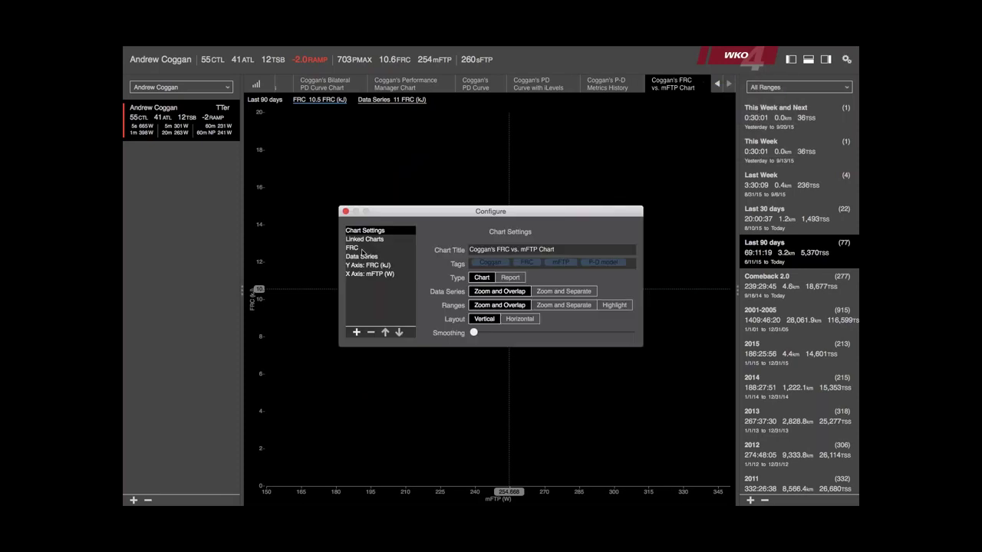
pyautogui.click(361, 249)
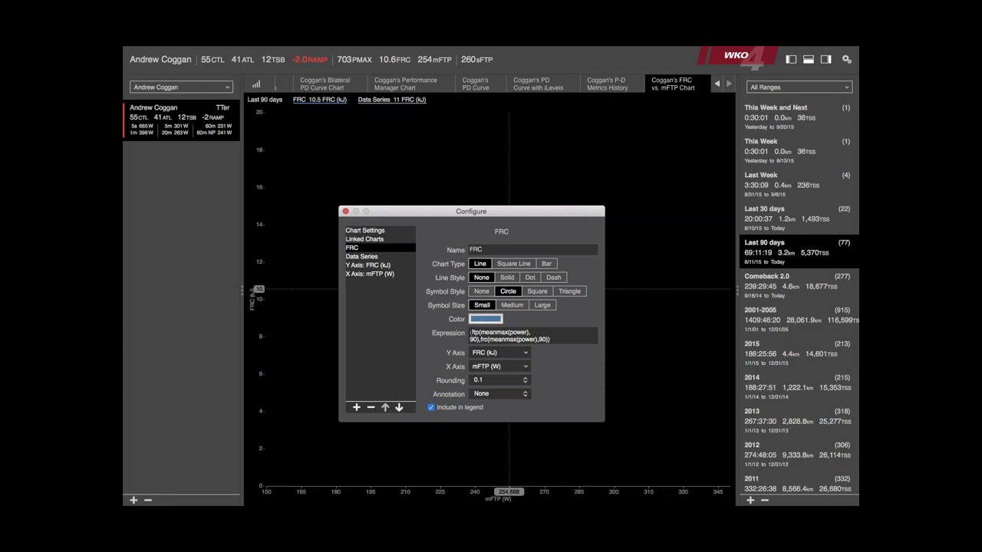
# Make frc the first function in the FRC series' expression, keeping its meanmax(power),90 arguments.
pyautogui.write('(')
pyautogui.click(472, 336)
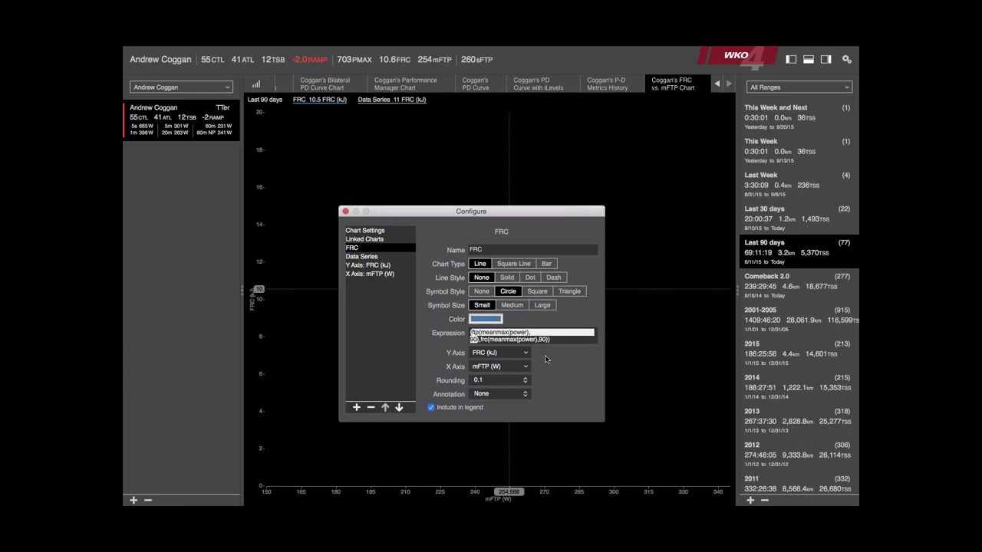
pyautogui.press('Up')
pyautogui.moveTo(481, 339); pyautogui.dragTo(546, 339)
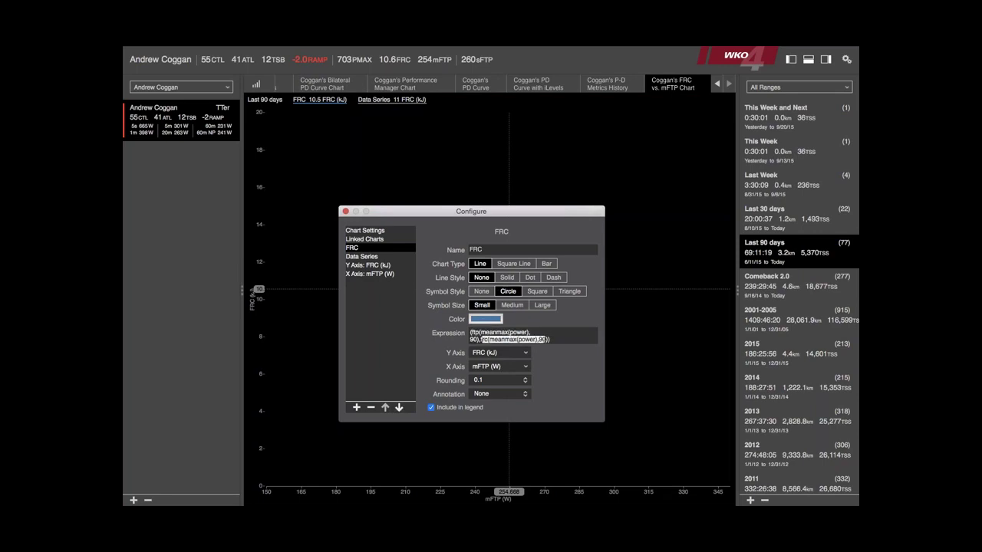
pyautogui.moveTo(481, 339); pyautogui.dragTo(504, 339)
pyautogui.moveTo(473, 332); pyautogui.dragTo(475, 332)
pyautogui.write('rc')
# Make pmax the second function in the expression, giving (frc(meanmax(power),90),pmax(meanmax(power),90)).
pyautogui.moveTo(482, 339); pyautogui.dragTo(485, 339)
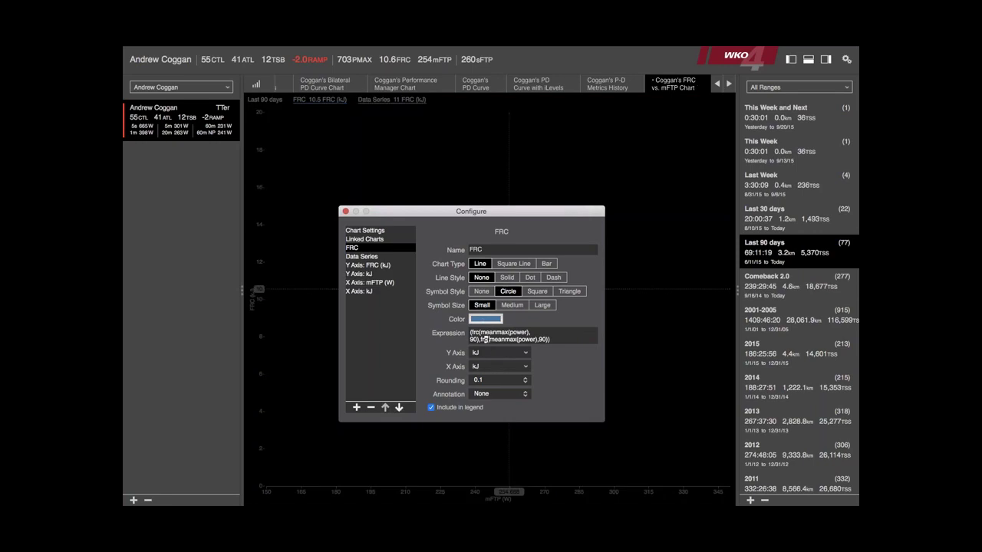
pyautogui.press('BackSpace')
pyautogui.press('BackSpace')
pyautogui.press('BackSpace')
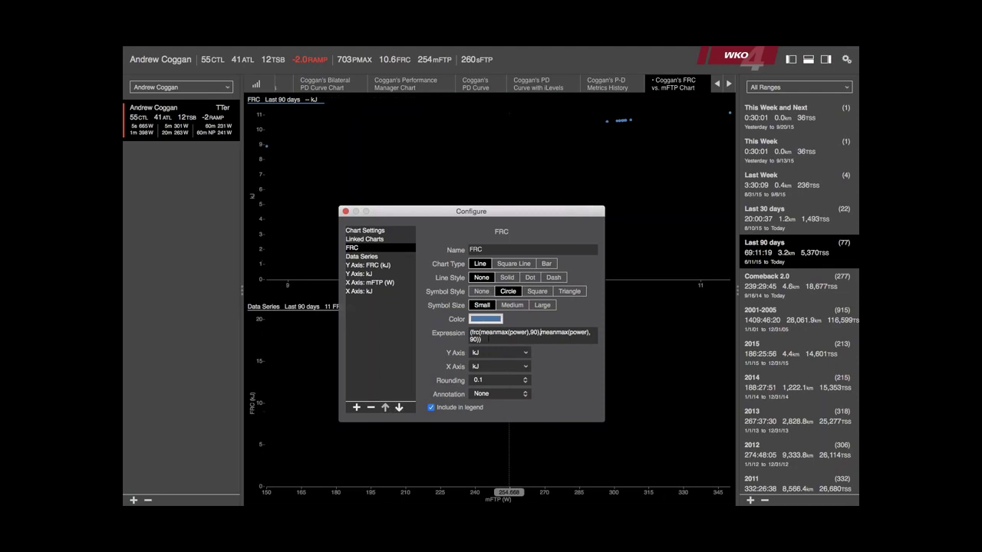
pyautogui.write('pmax(')
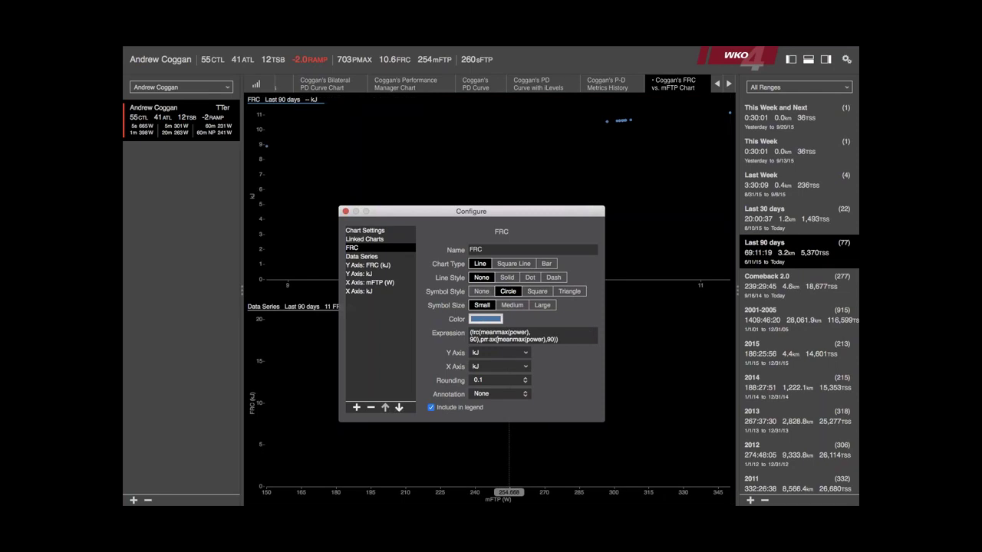
pyautogui.press('Right')
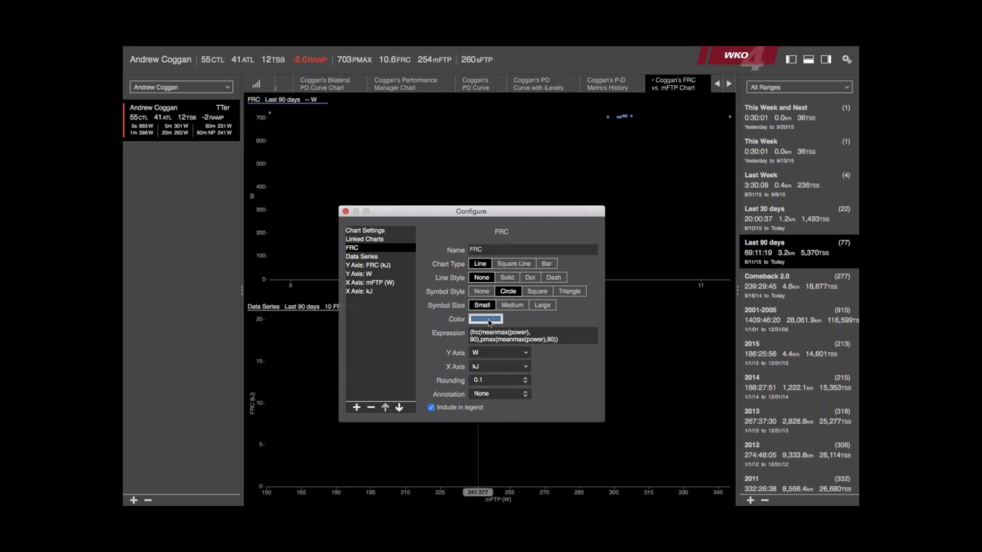
# Delete the extra Data Series from the chart and close the configuration window.
pyautogui.click(373, 257)
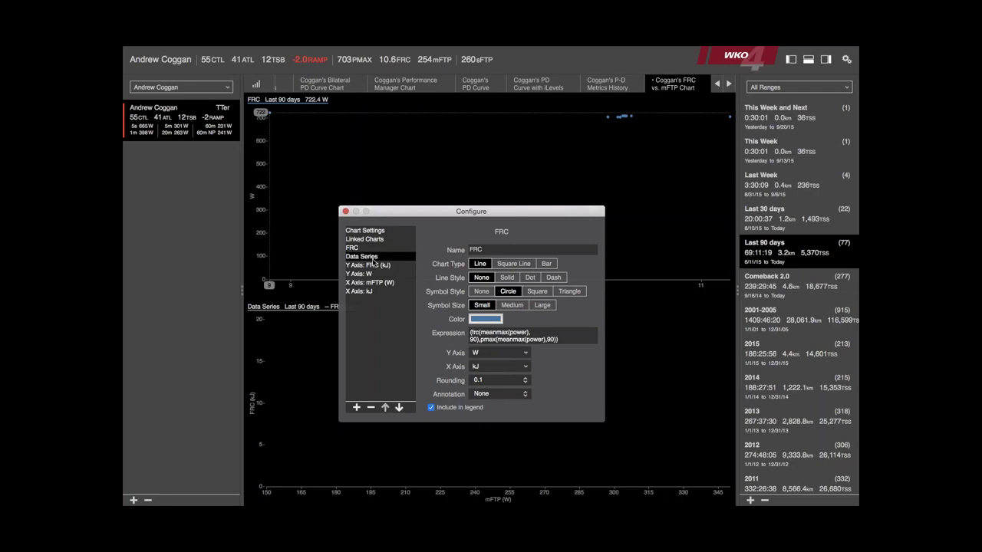
pyautogui.click(372, 408)
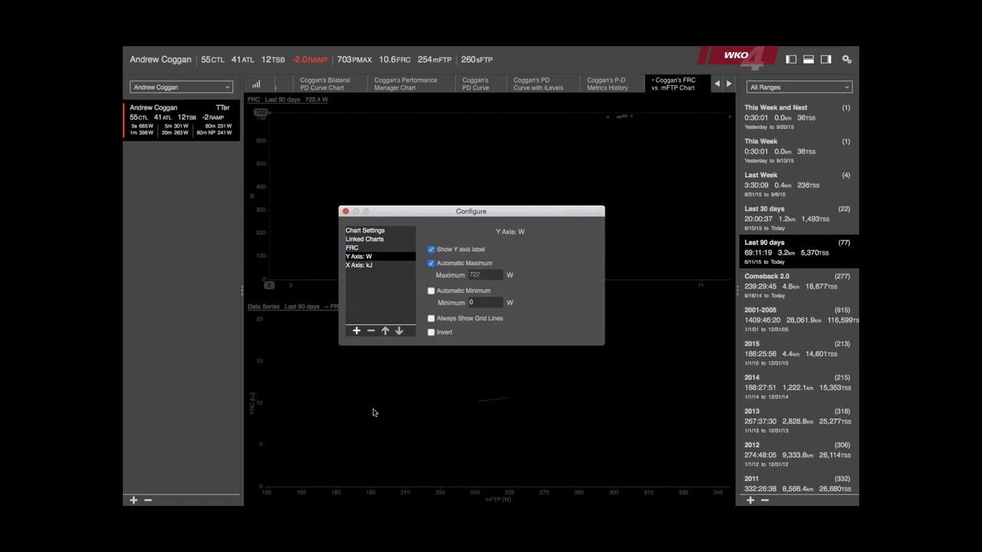
pyautogui.click(345, 212)
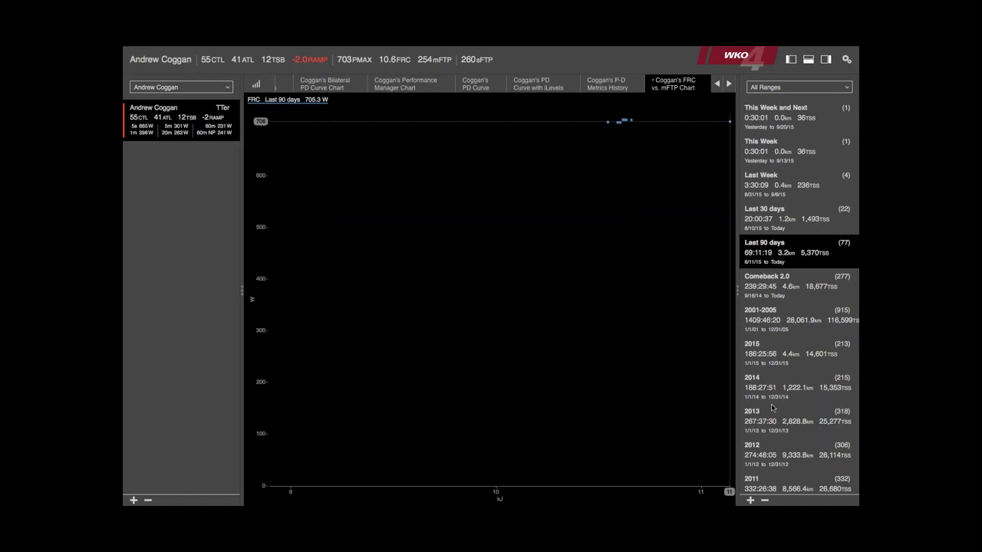
# Apply the All Workouts range to the chart.
pyautogui.scroll(-1, 772, 408)
pyautogui.scroll(-1, 773, 408)
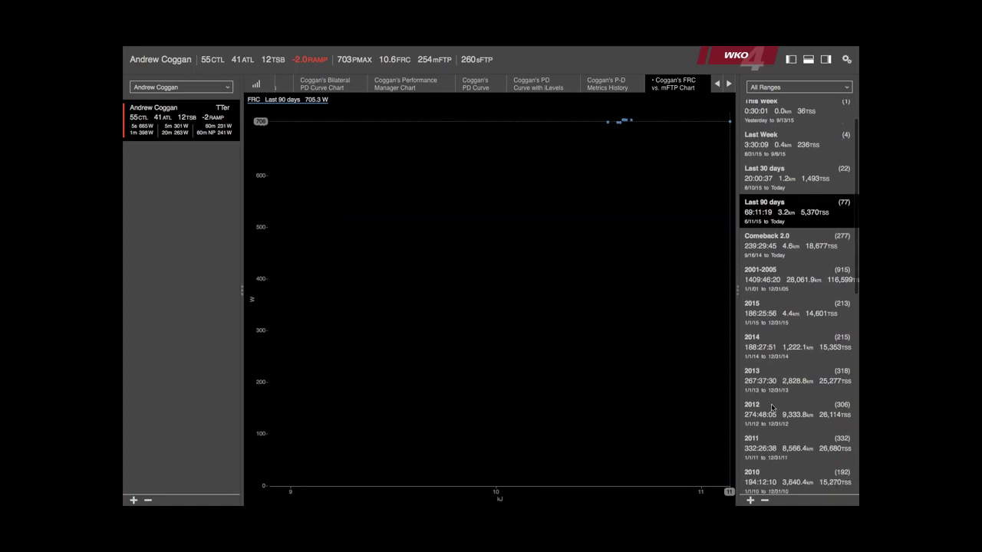
pyautogui.scroll(-5, 772, 408)
pyautogui.scroll(-10, 772, 408)
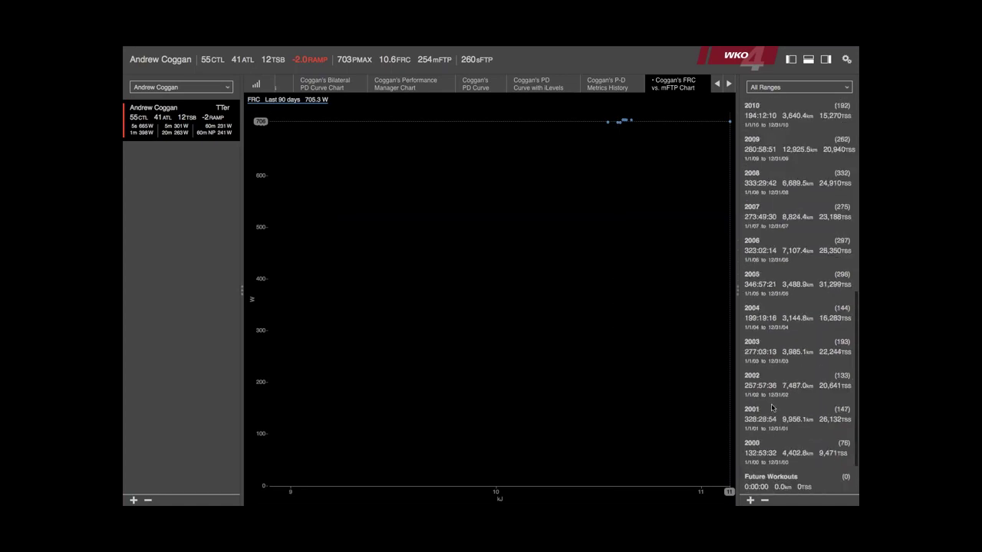
pyautogui.click(778, 481)
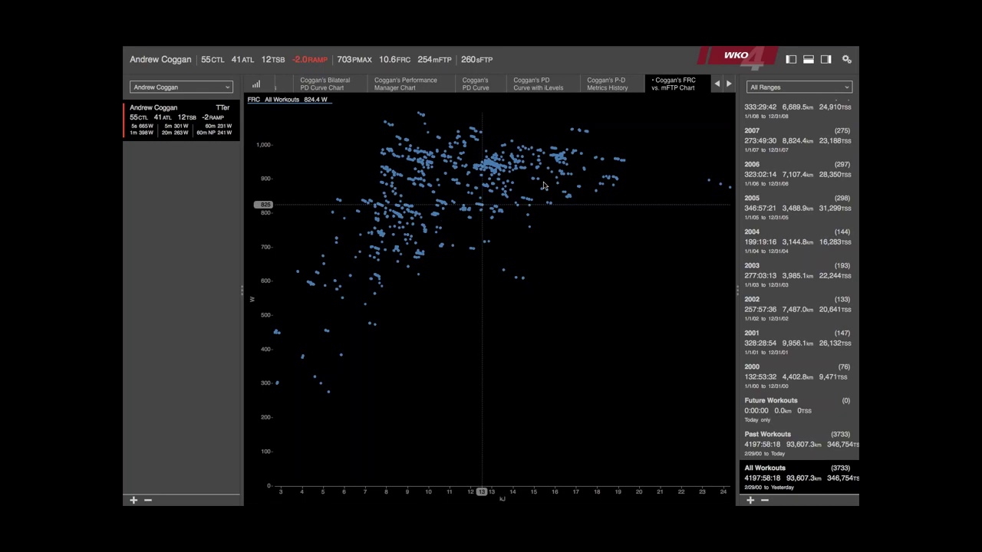
# Reopen the chart's configuration and copy the full expression of the FRC series.
pyautogui.click(706, 84)
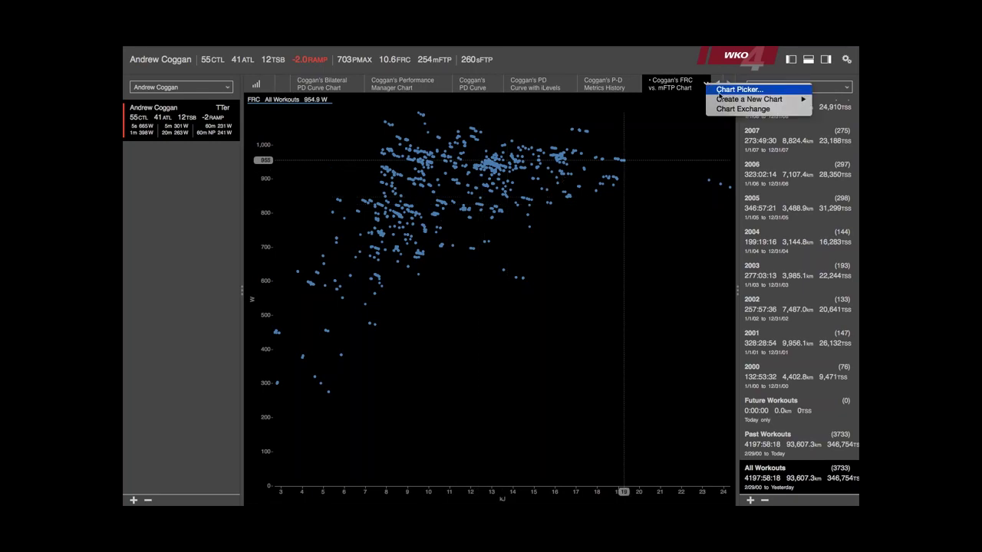
pyautogui.click(707, 85)
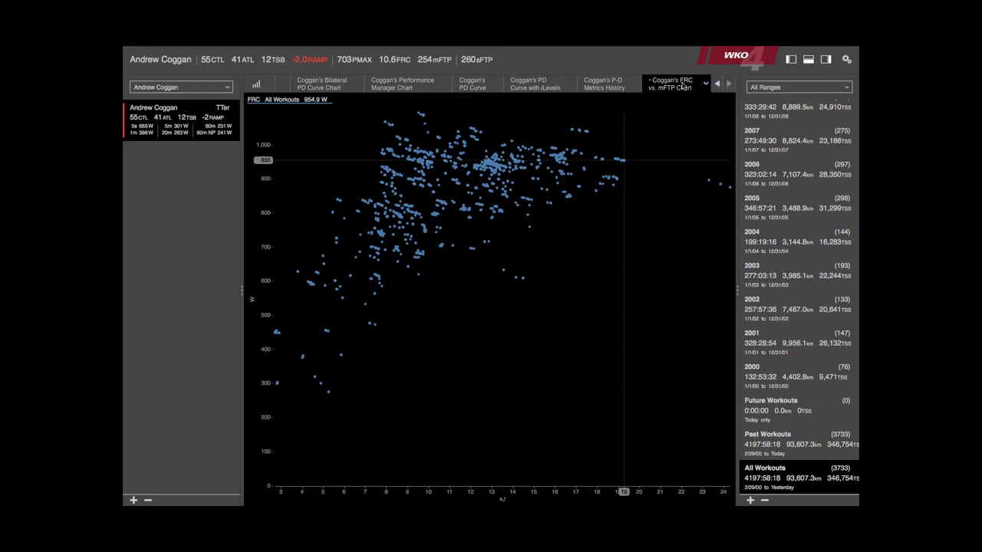
pyautogui.click(707, 86)
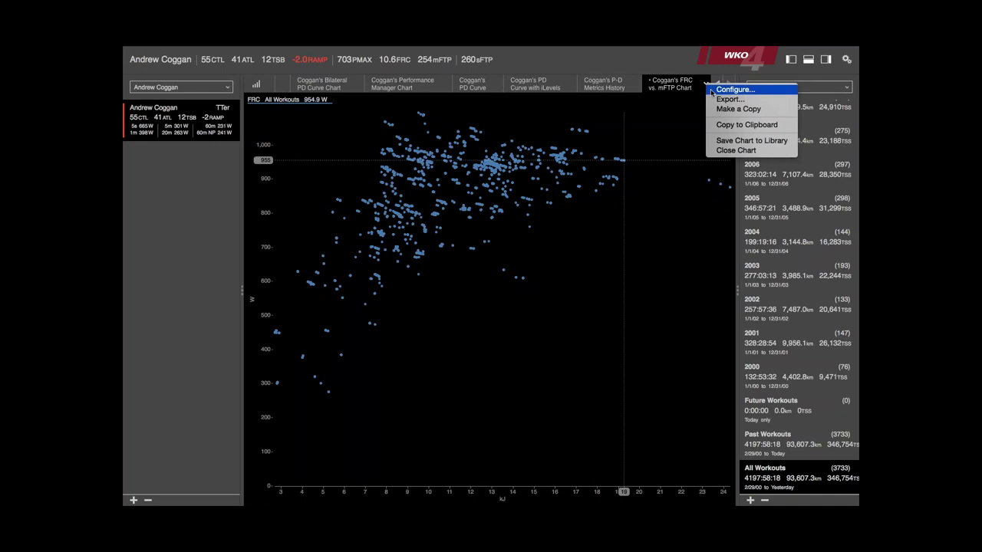
pyautogui.click(712, 93)
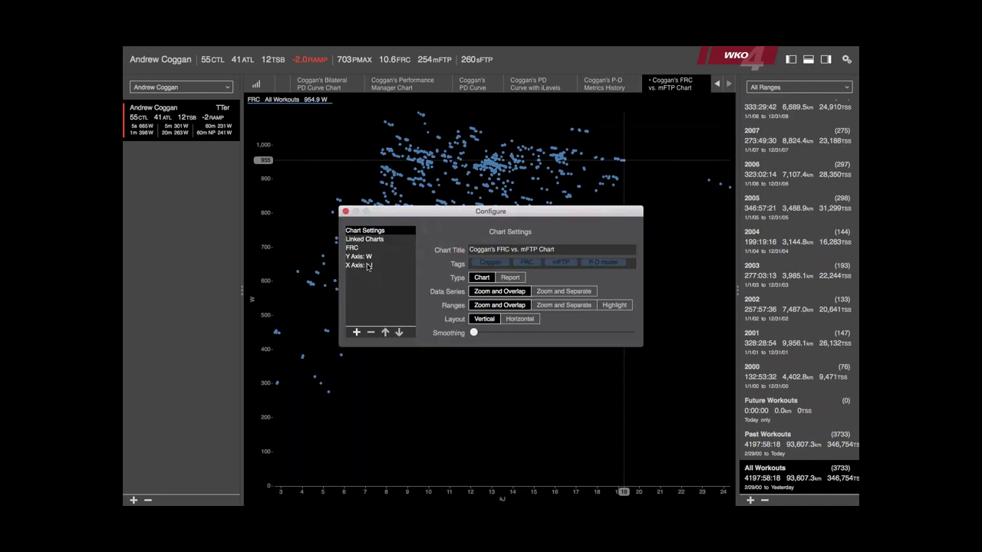
pyautogui.click(357, 250)
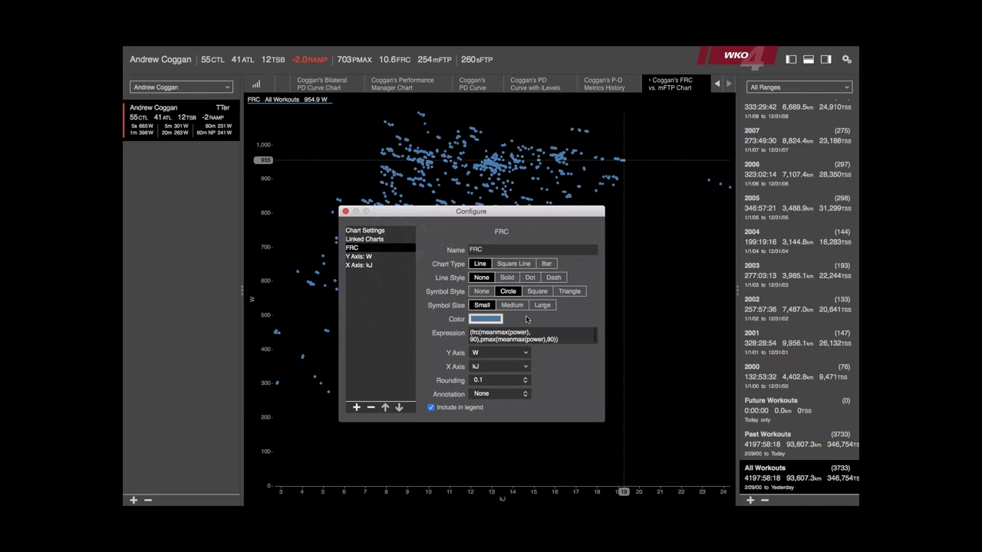
pyautogui.moveTo(559, 339); pyautogui.dragTo(457, 323)
pyautogui.press('super+c')
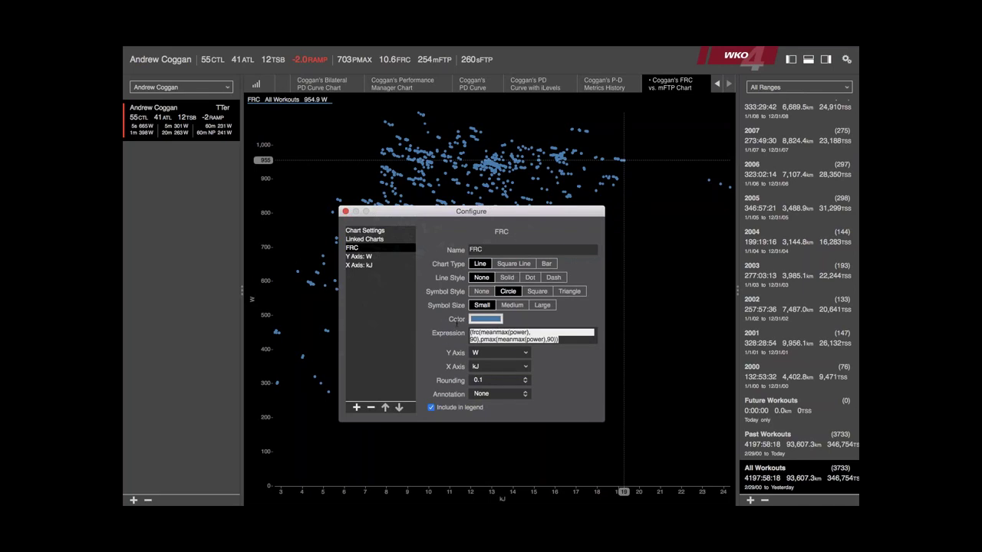
# Delete the FRC series from the chart and dismiss the configuration window.
pyautogui.click(369, 408)
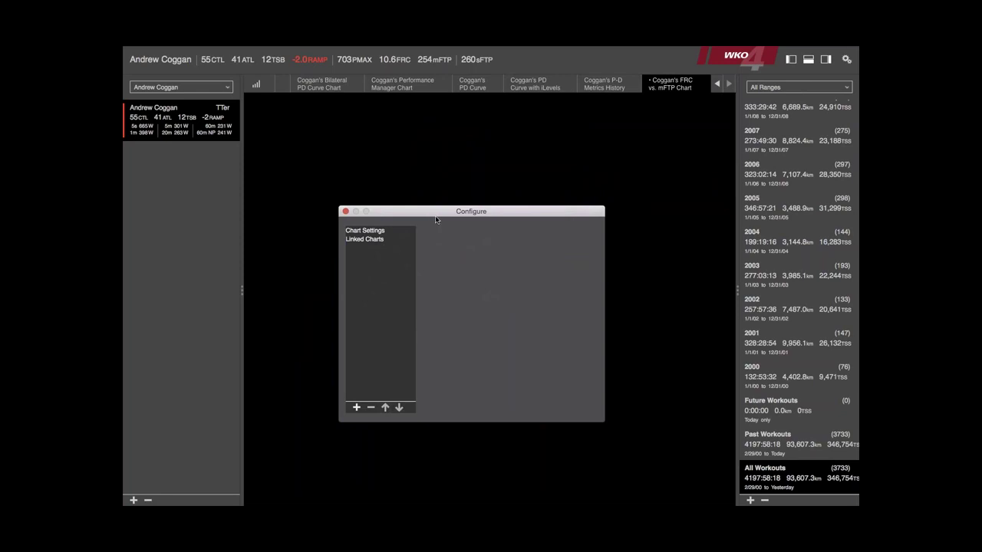
pyautogui.moveTo(436, 220); pyautogui.dragTo(529, 317)
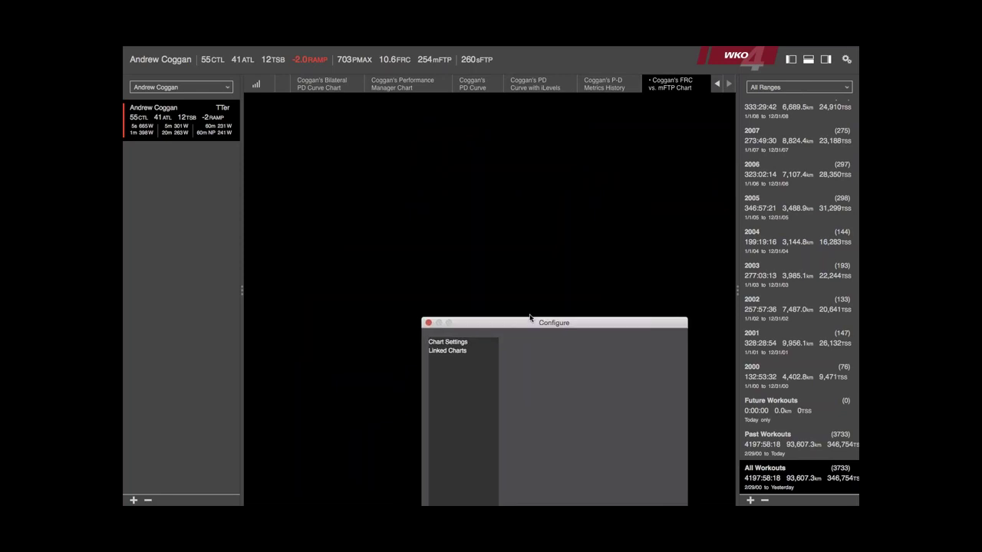
pyautogui.click(388, 177)
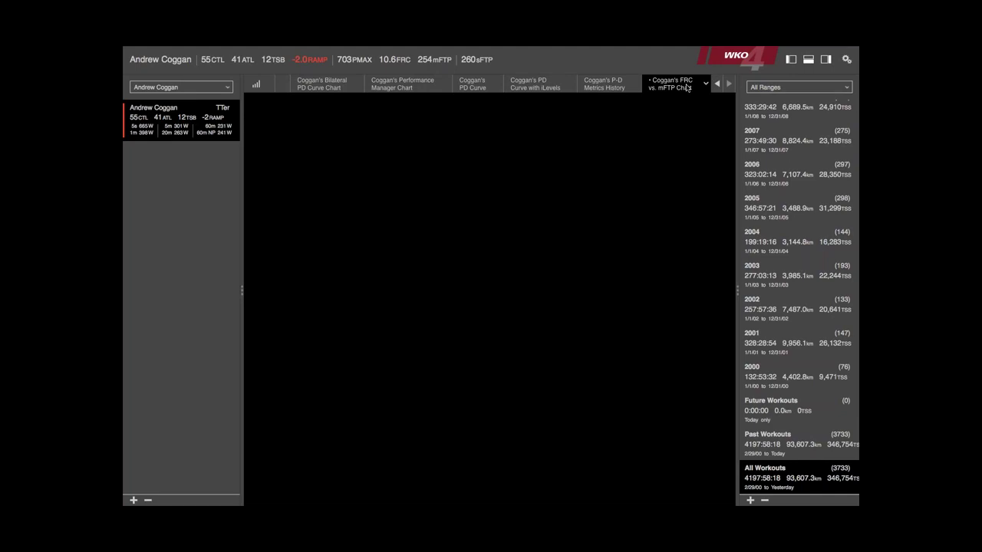
# Reopen the chart's configuration and add a data series with the copied expression (frc(meanmax(power),90),pmax(meanmax(power),90)).
pyautogui.click(625, 86)
pyautogui.click(671, 88)
pyautogui.click(706, 87)
pyautogui.click(721, 89)
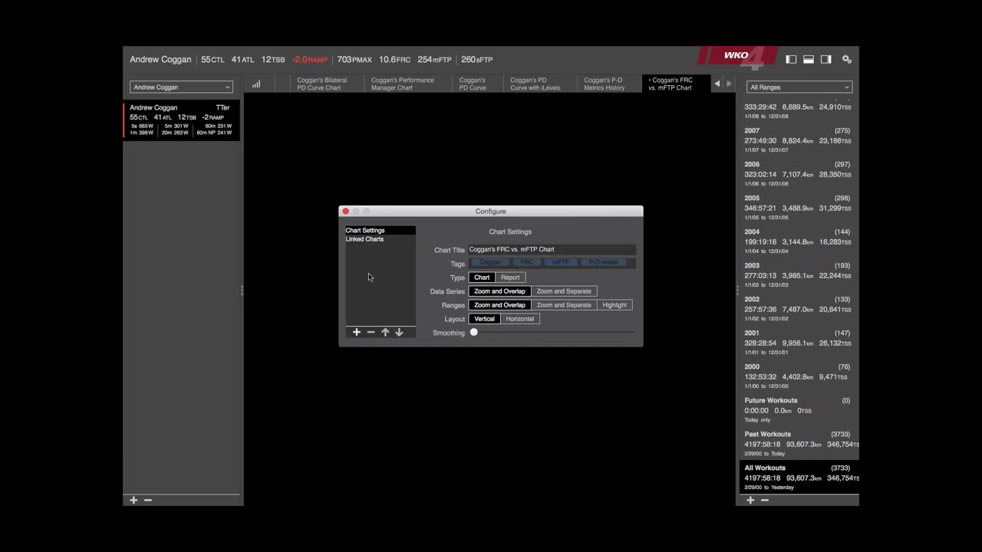
pyautogui.click(360, 333)
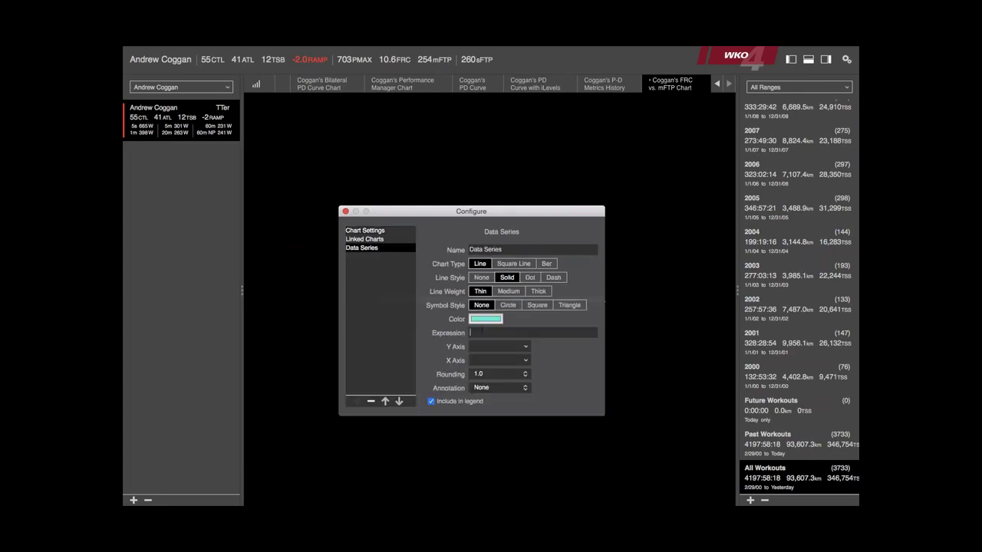
pyautogui.press('super+v')
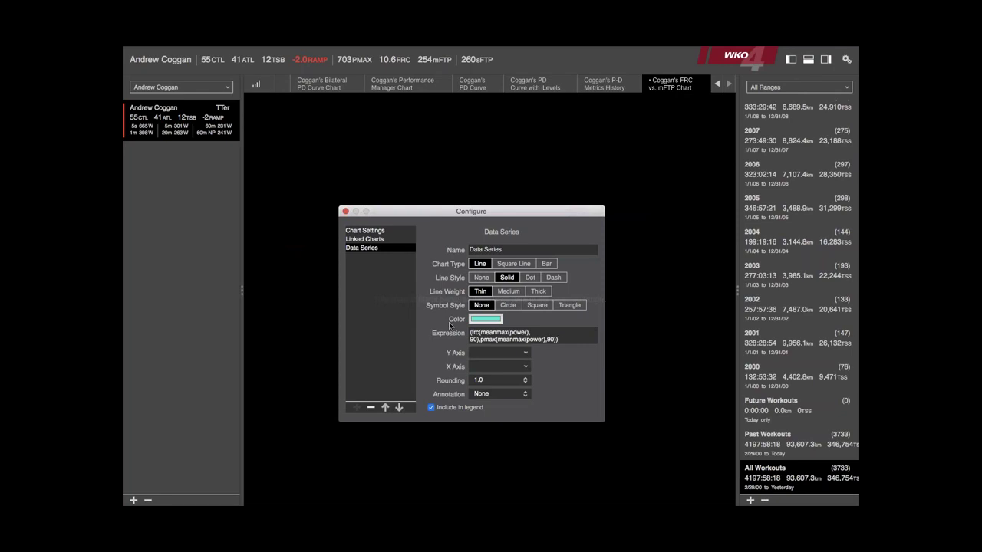
# Add a second data series with the expression slr((frc(meanmax(power),90),pmax(meanmax(power),90))).
pyautogui.click(359, 408)
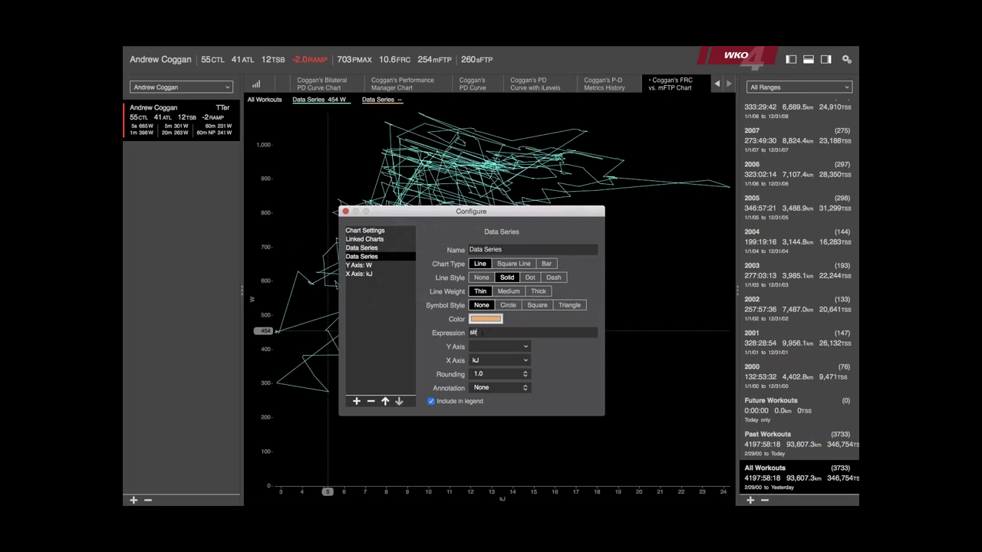
pyautogui.write('r')
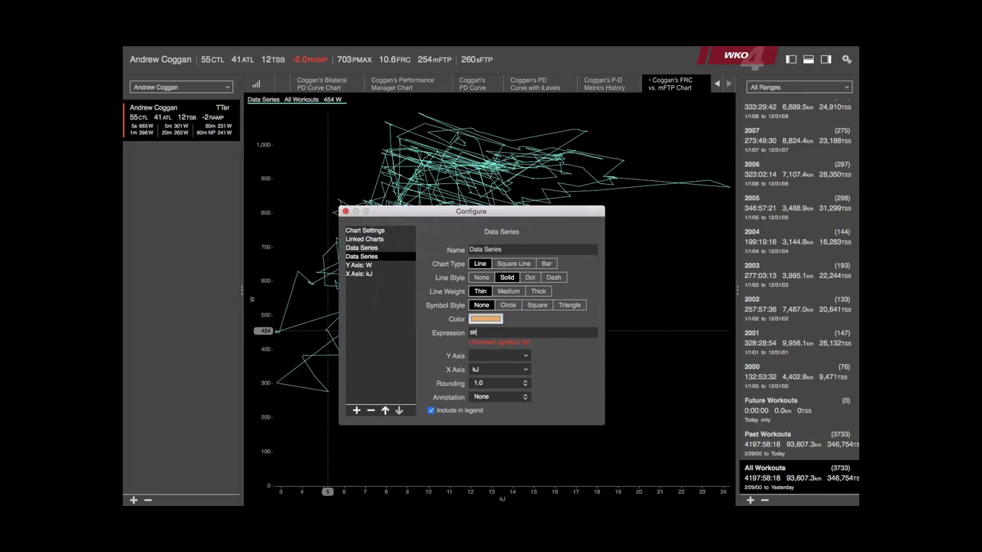
pyautogui.write('()')
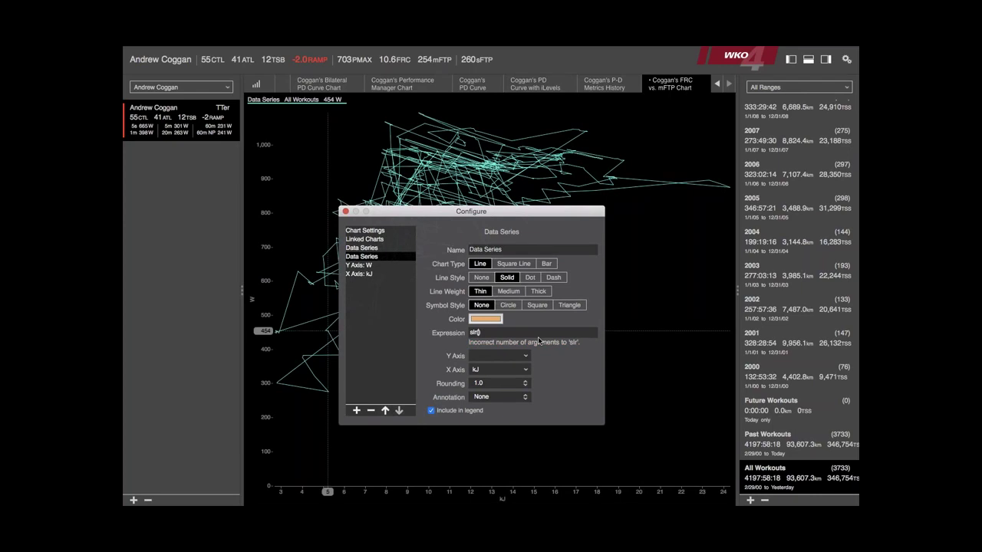
pyautogui.press('super+v')
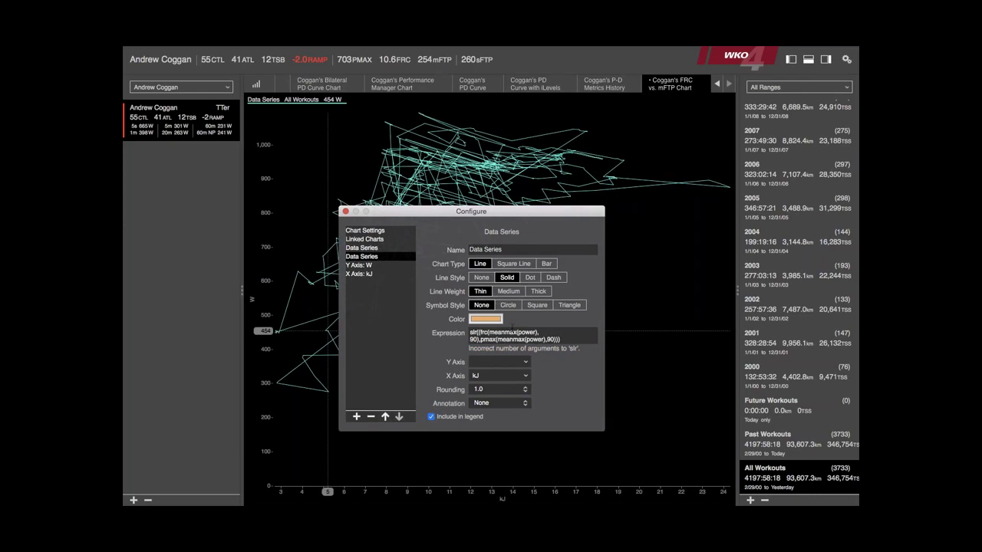
# Set the first data series' line style to None and its symbol style to Circle.
pyautogui.click(372, 248)
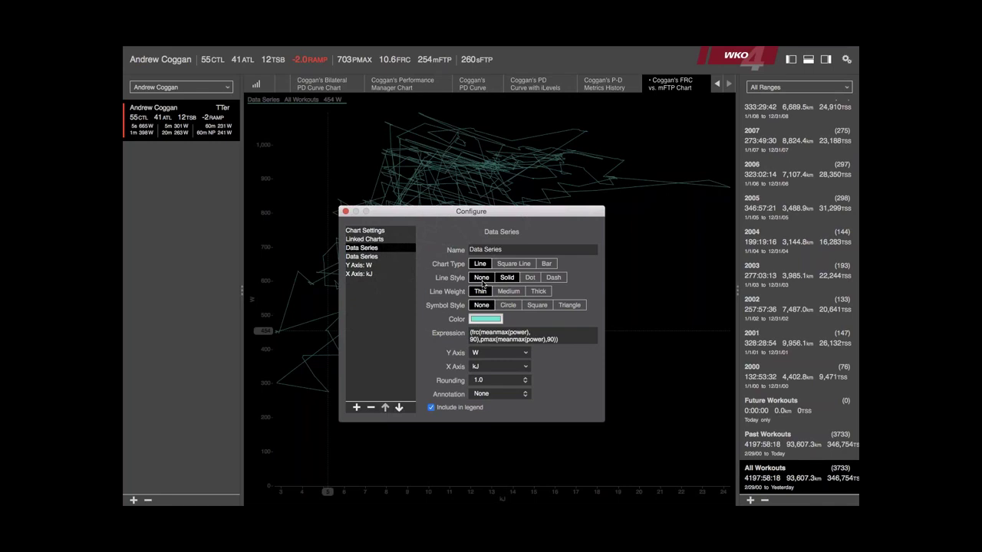
pyautogui.click(482, 280)
pyautogui.click(510, 293)
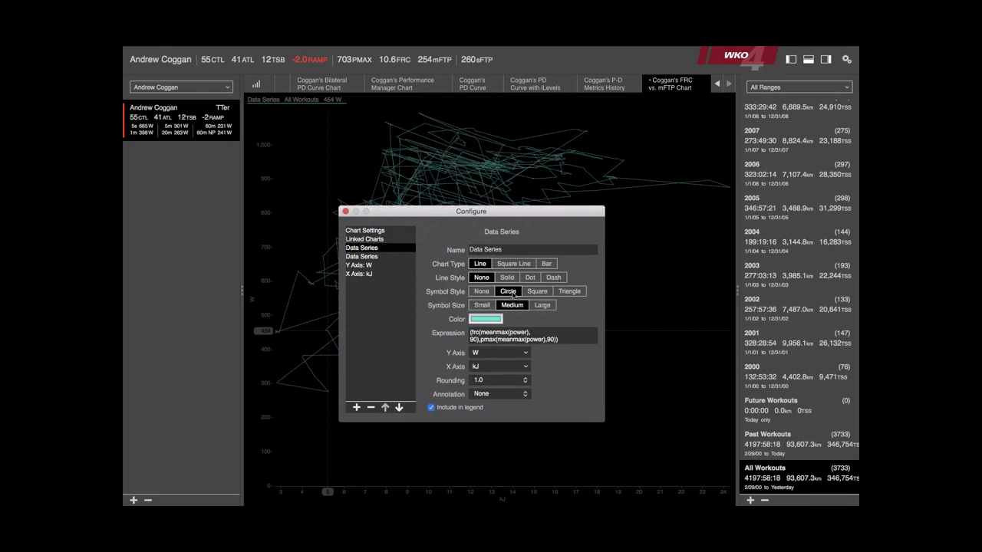
# Set the second data series' color to Labels from the WKO4 palette and close the color and configuration windows.
pyautogui.click(365, 258)
pyautogui.click(476, 321)
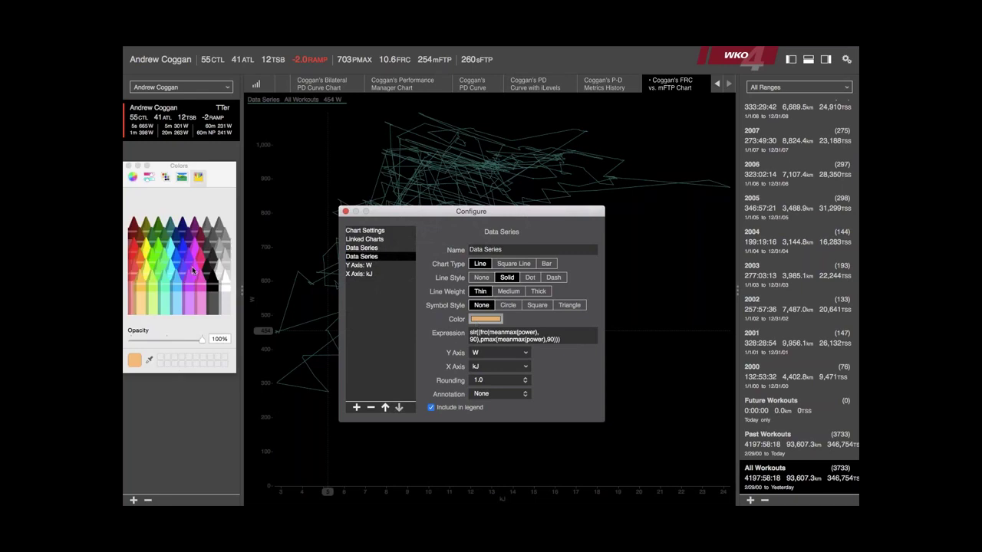
pyautogui.click(166, 177)
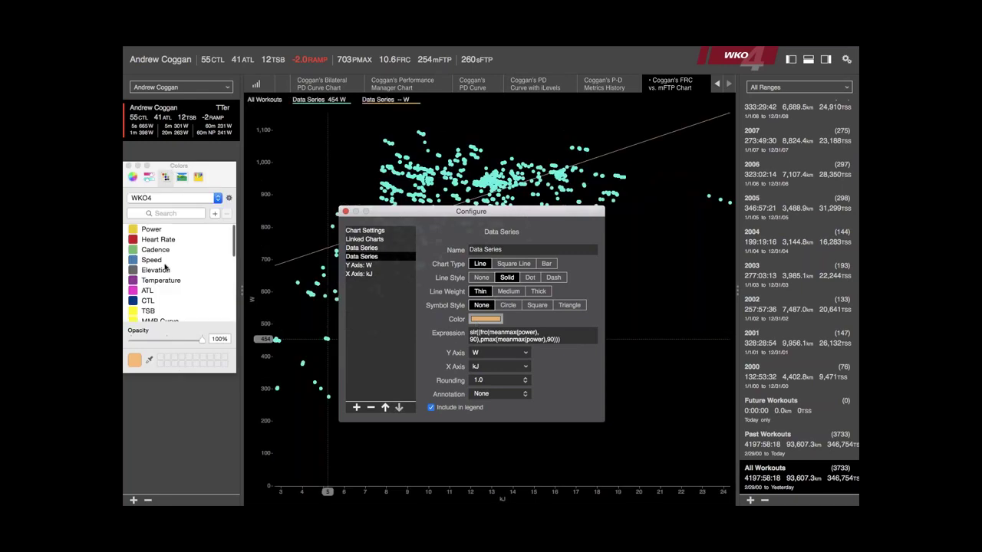
pyautogui.scroll(-10, 165, 266)
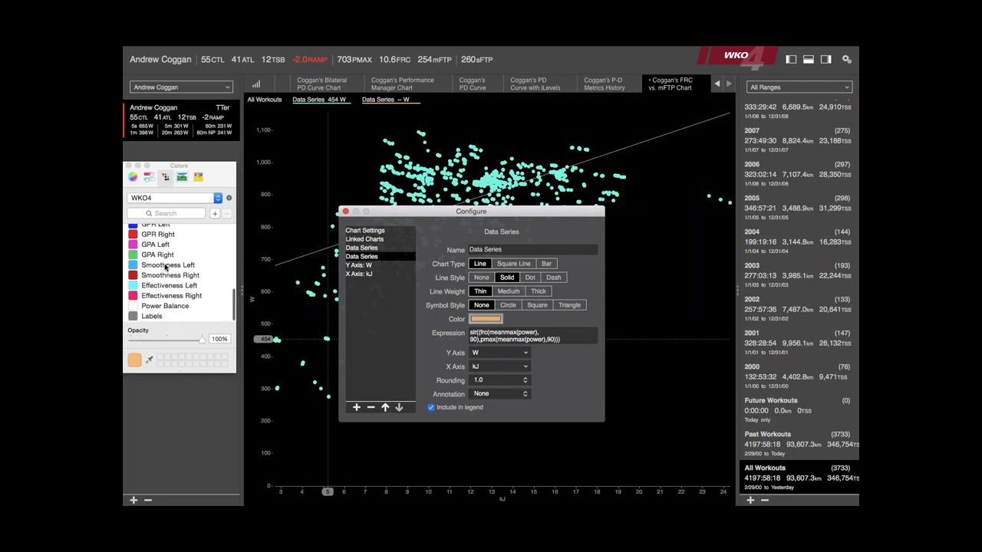
pyautogui.click(156, 319)
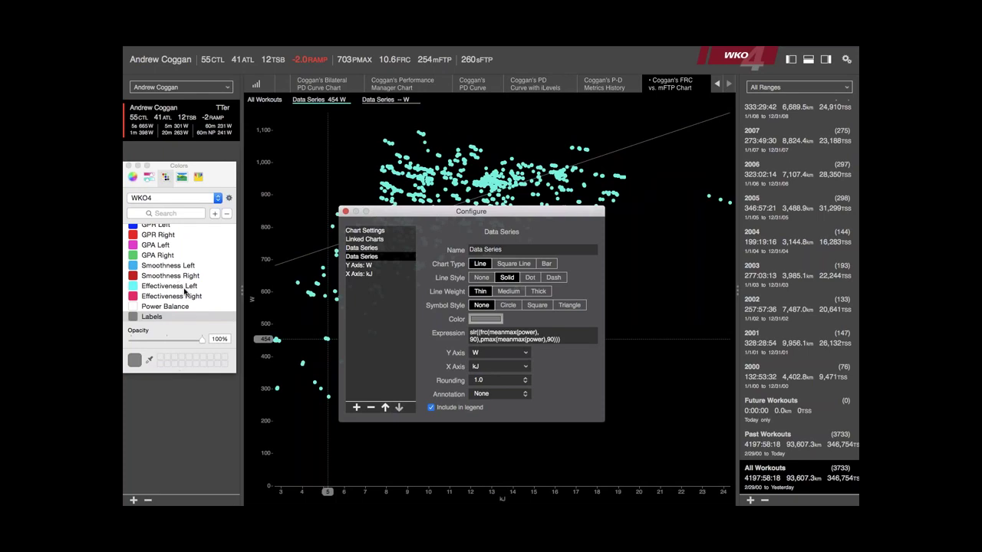
pyautogui.scroll(3, 184, 291)
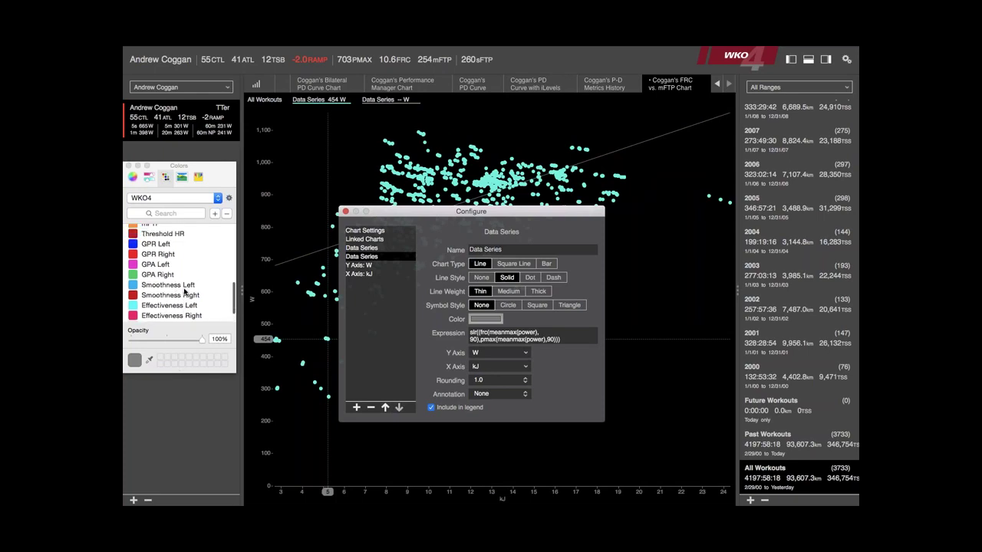
pyautogui.scroll(10, 184, 292)
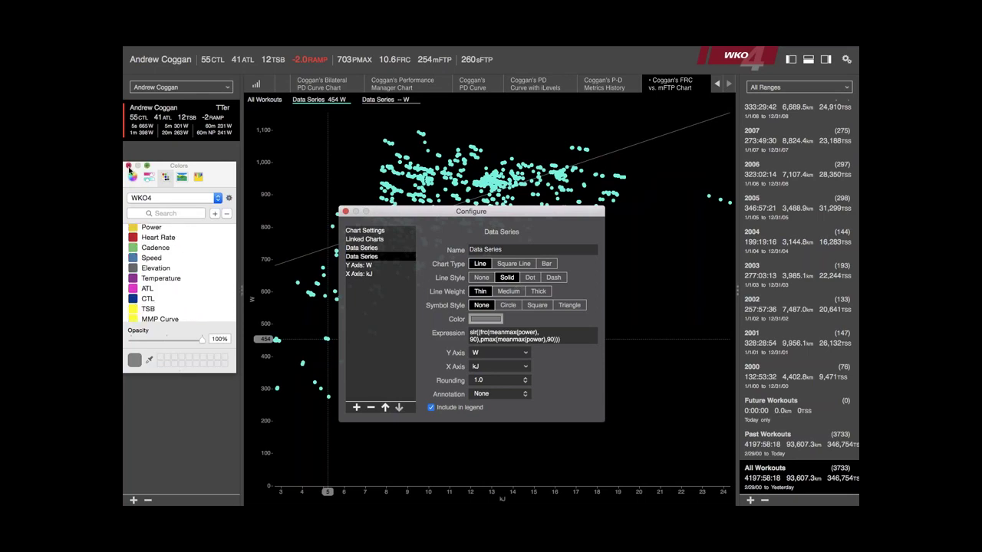
pyautogui.click(129, 166)
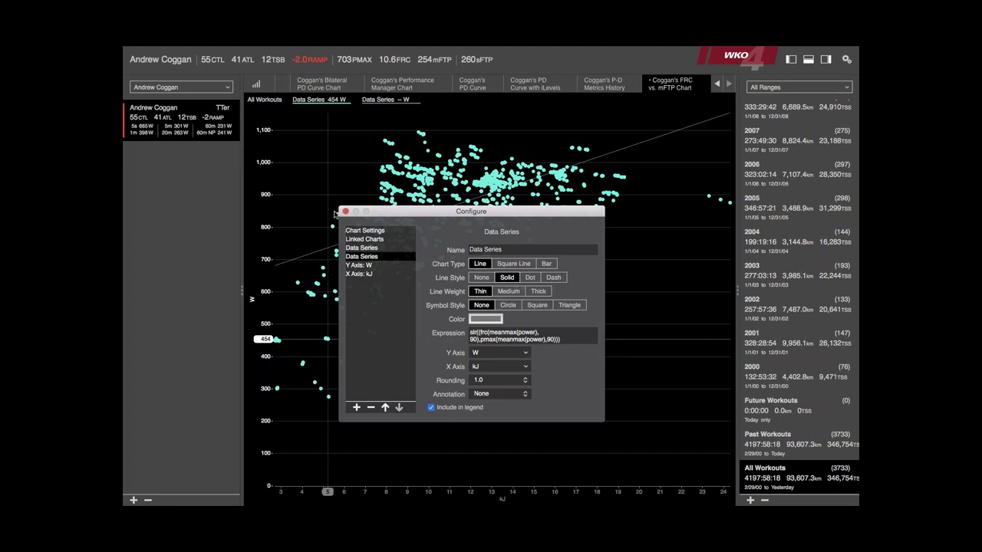
pyautogui.click(345, 211)
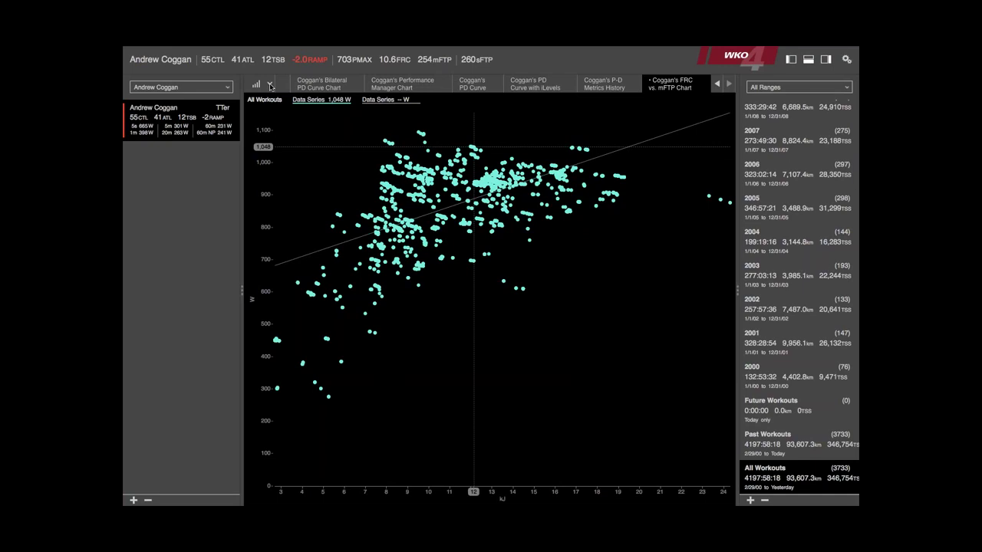
# Show the Performance Manager Chart for the Comeback 2.0 range and for the Last 90 days range.
pyautogui.click(269, 85)
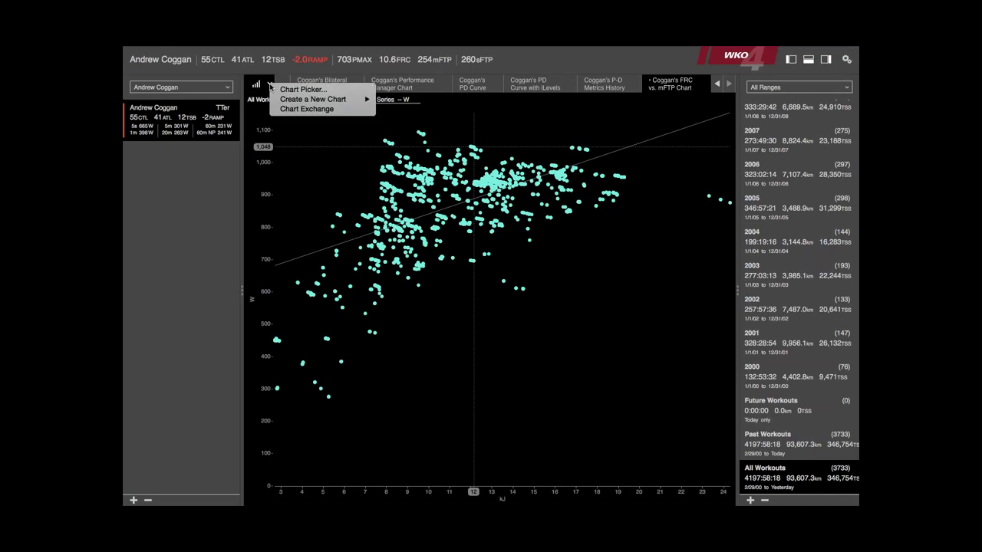
pyautogui.click(404, 86)
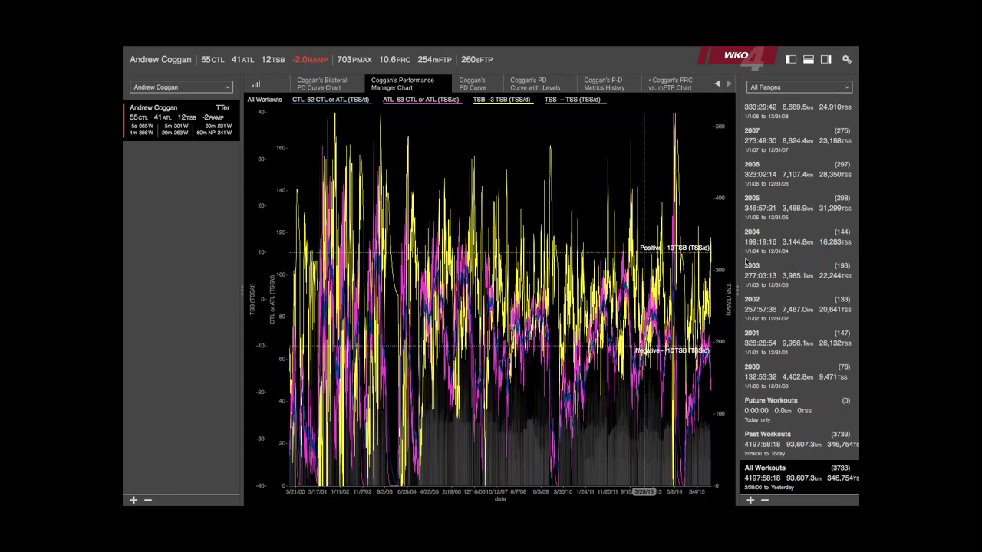
pyautogui.scroll(2, 810, 234)
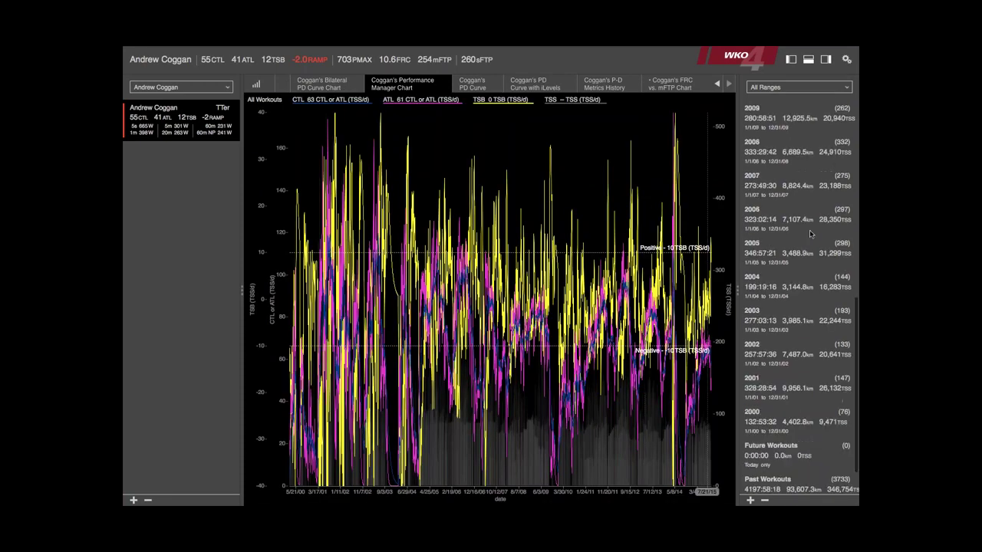
pyautogui.scroll(4, 809, 233)
pyautogui.scroll(4, 809, 234)
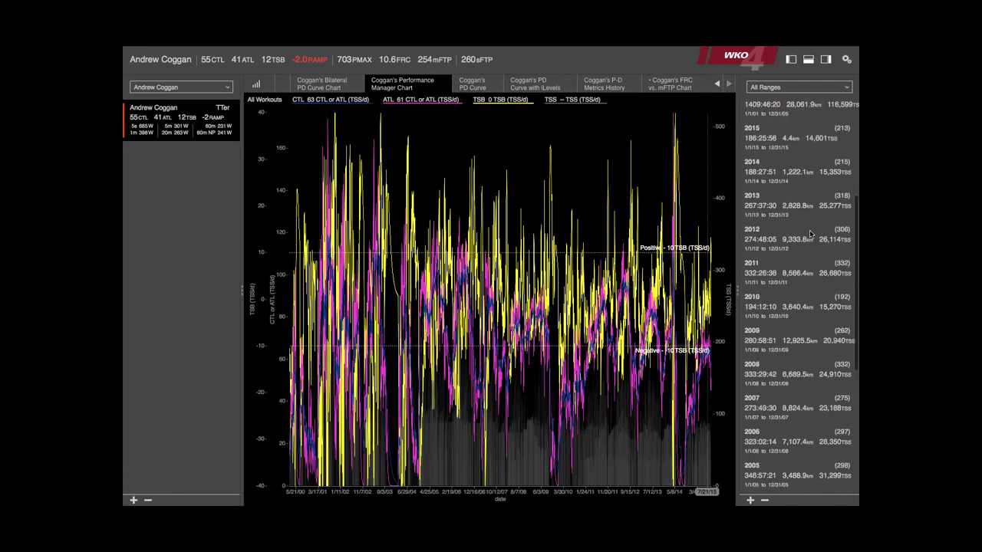
pyautogui.scroll(3, 810, 234)
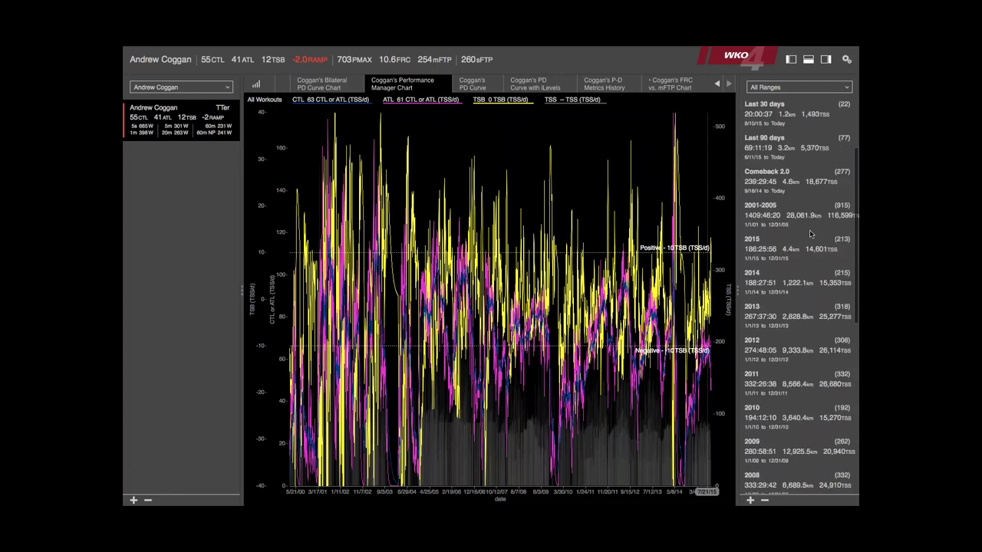
pyautogui.click(773, 190)
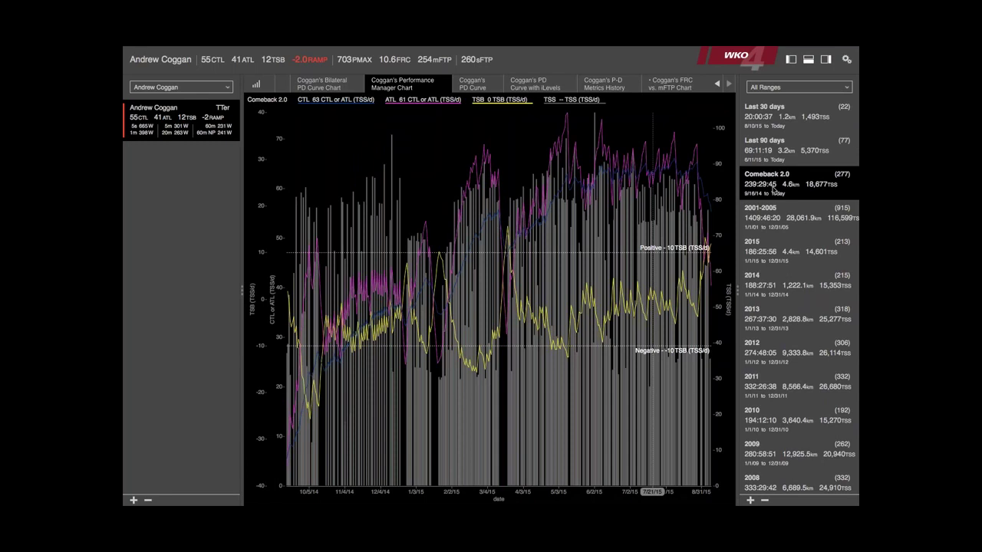
pyautogui.click(768, 153)
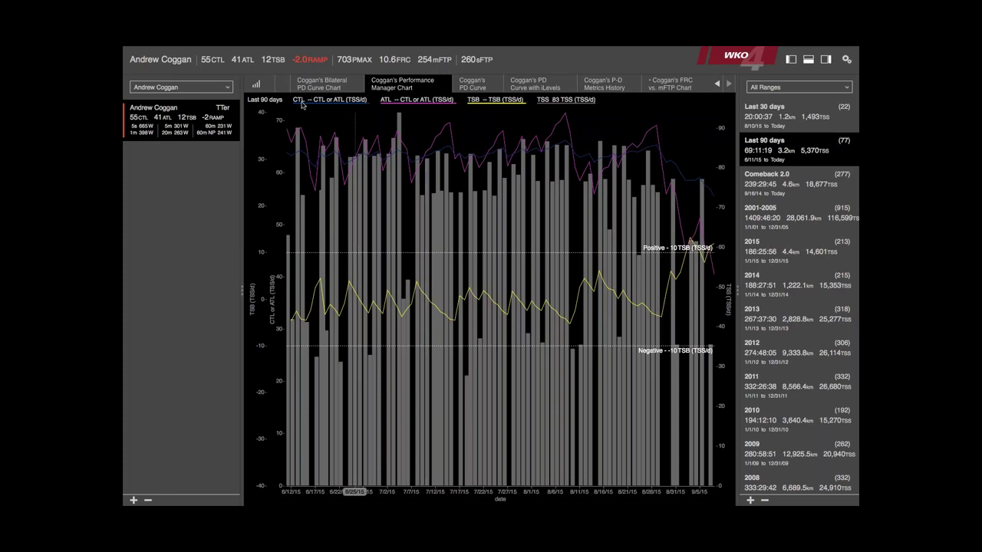
# Add the Time in iLevels chart from the Chart Picker.
pyautogui.click(257, 84)
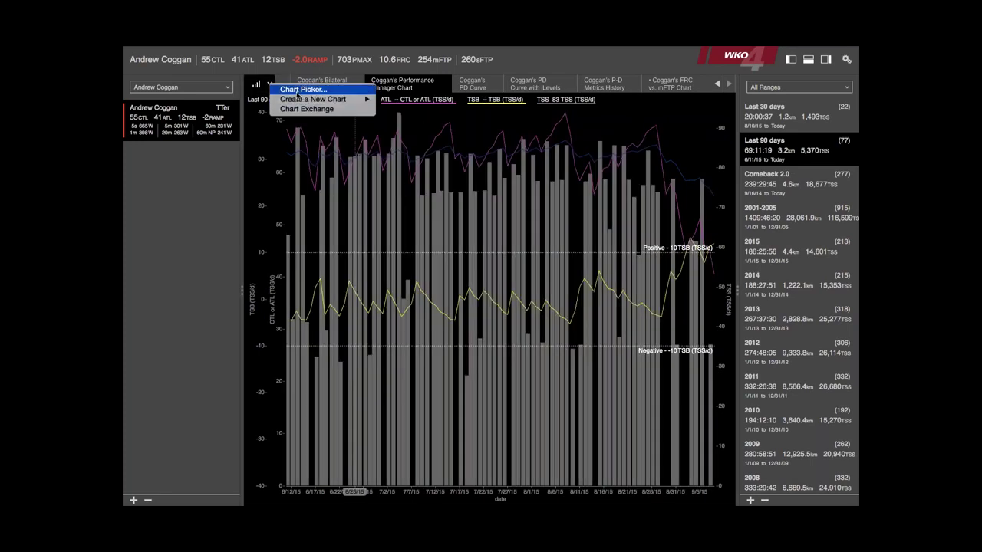
pyautogui.click(297, 91)
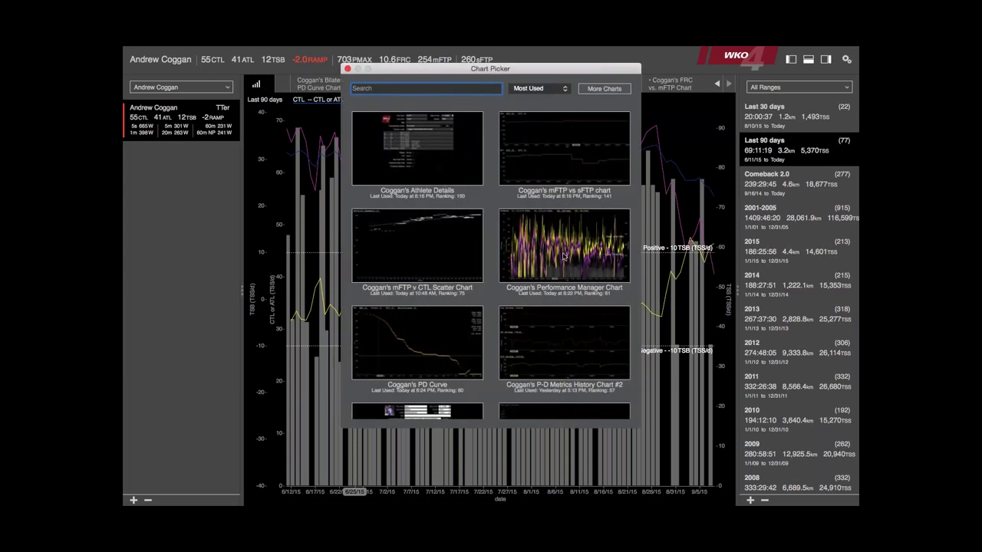
pyautogui.scroll(-3, 563, 257)
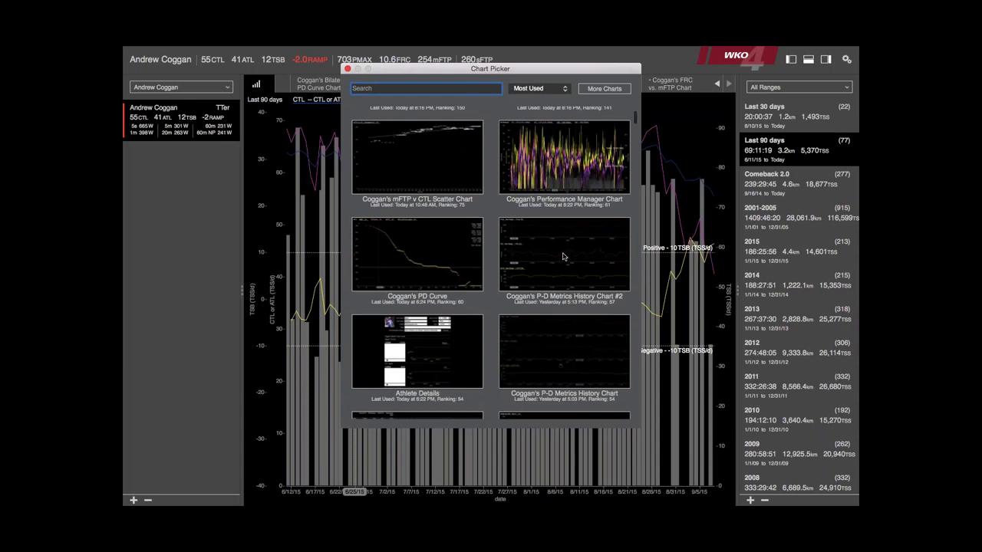
pyautogui.scroll(-3, 564, 256)
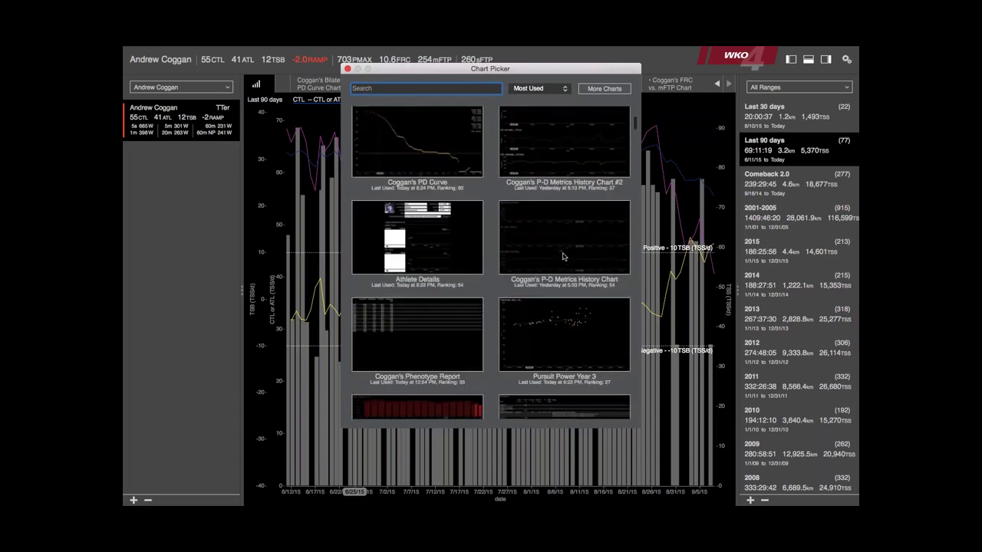
pyautogui.scroll(-2, 563, 257)
pyautogui.scroll(-1, 563, 257)
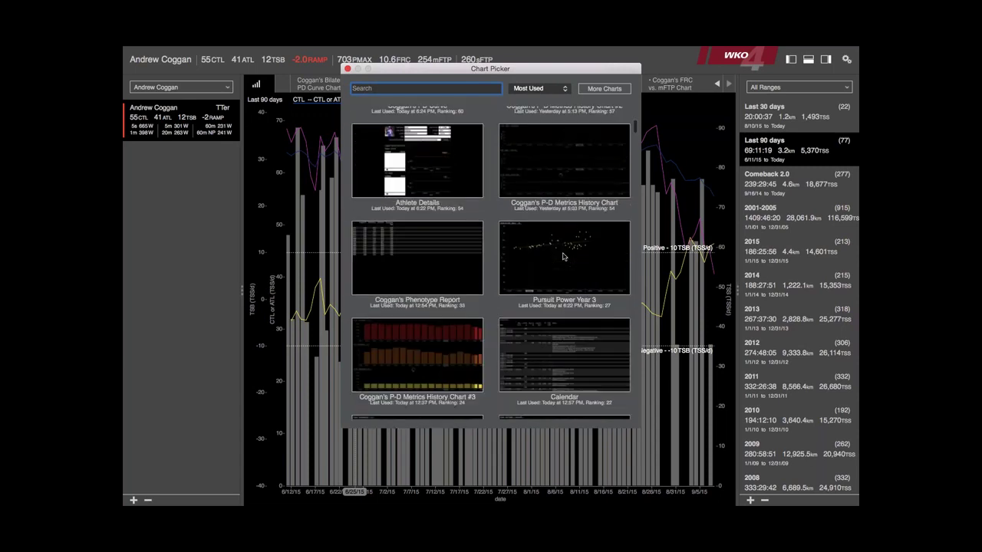
pyautogui.scroll(-2, 564, 257)
pyautogui.scroll(-2, 563, 257)
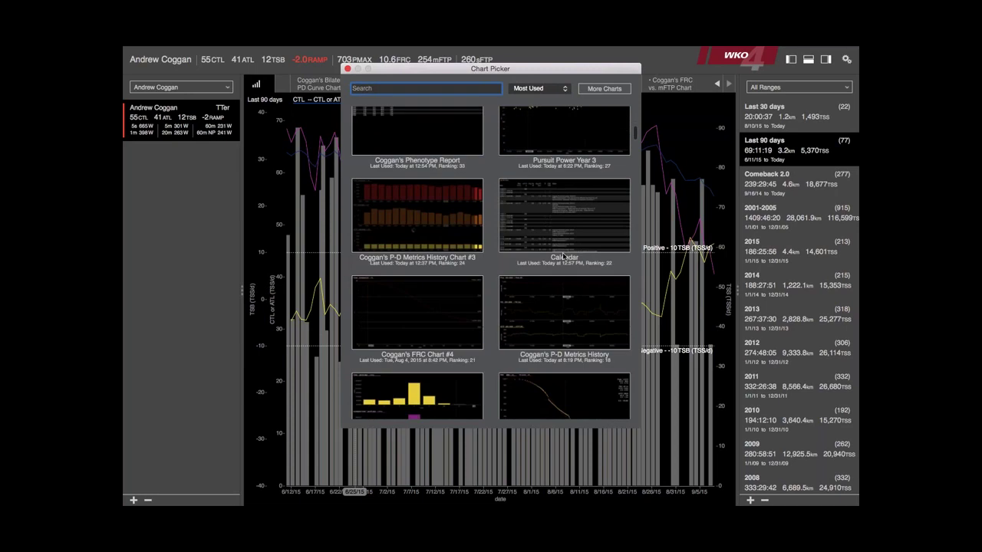
pyautogui.scroll(-3, 563, 257)
pyautogui.doubleClick(433, 331)
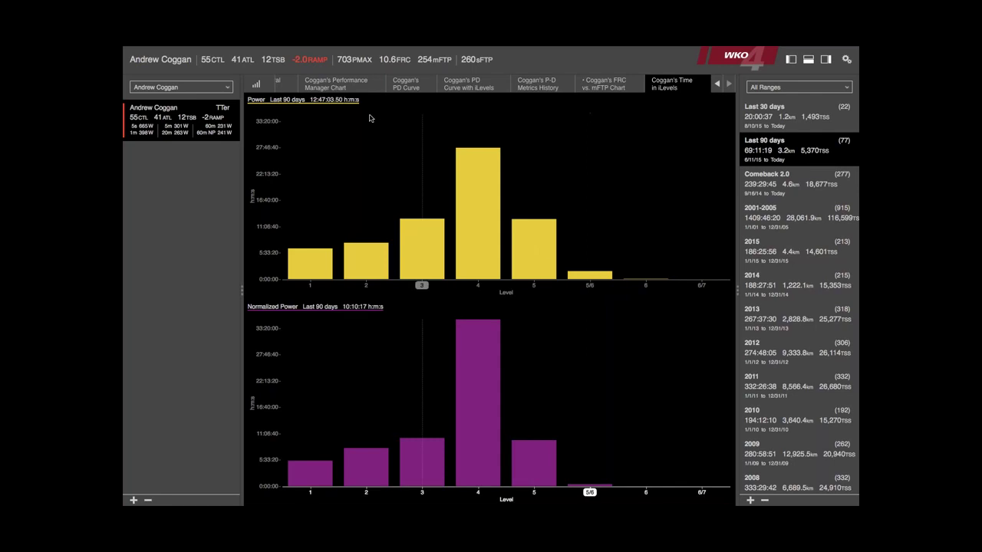
# Add the W' vs. FRC Chart from the Chart Picker.
pyautogui.click(270, 85)
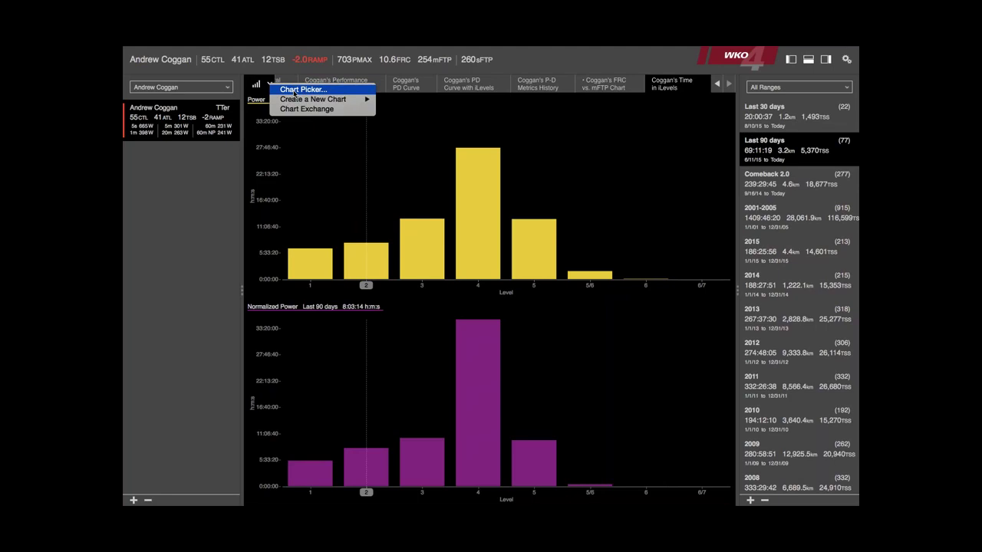
pyautogui.click(283, 90)
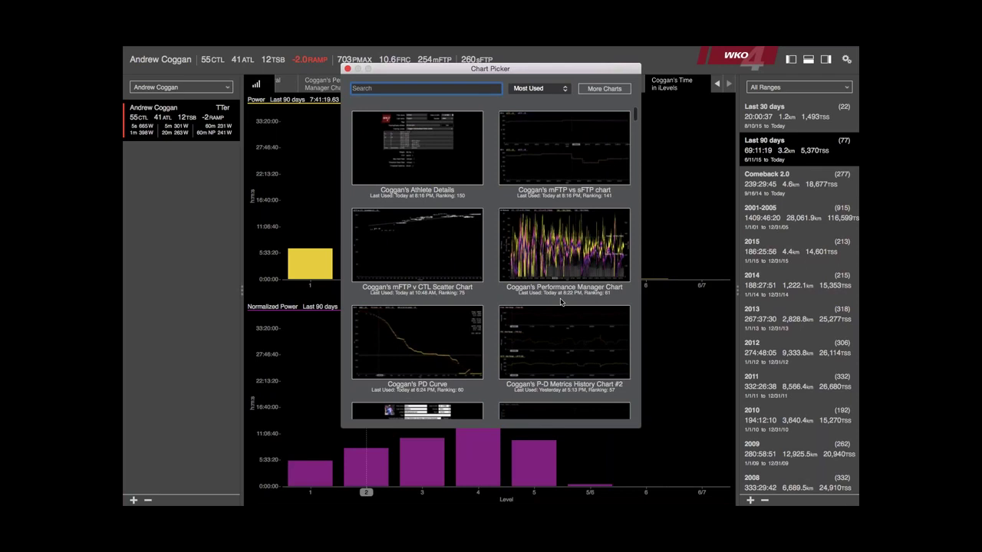
pyautogui.scroll(-3, 560, 302)
pyautogui.scroll(-3, 559, 302)
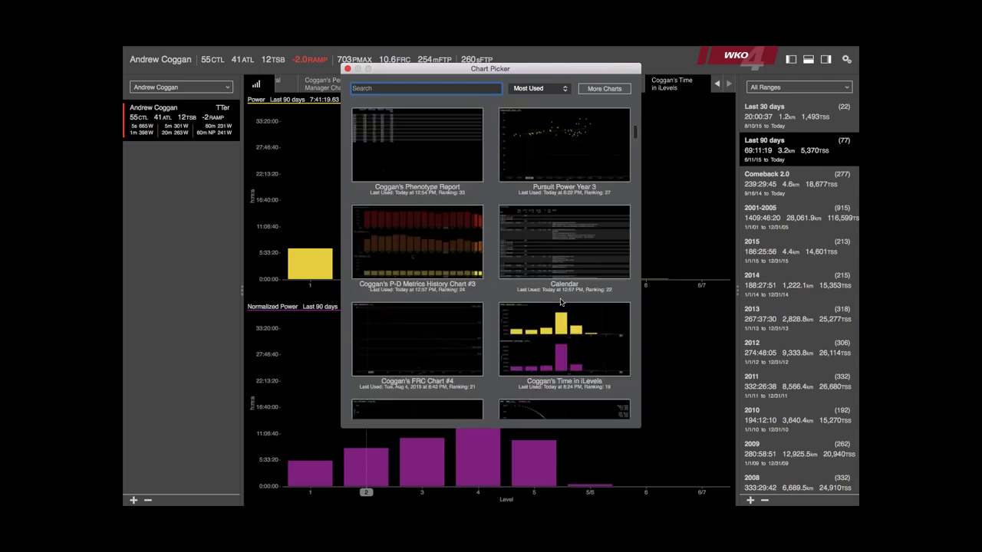
pyautogui.scroll(-3, 560, 302)
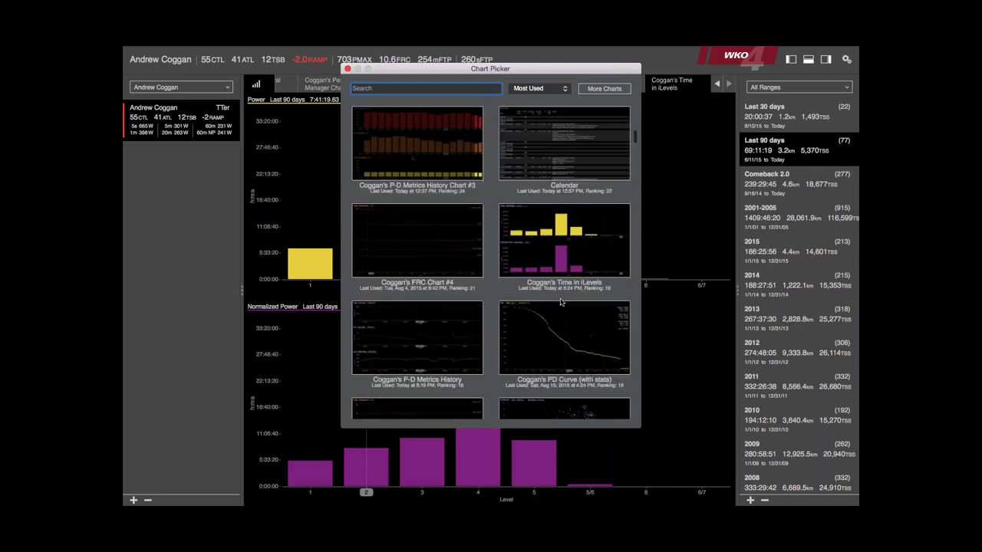
pyautogui.scroll(-3, 560, 302)
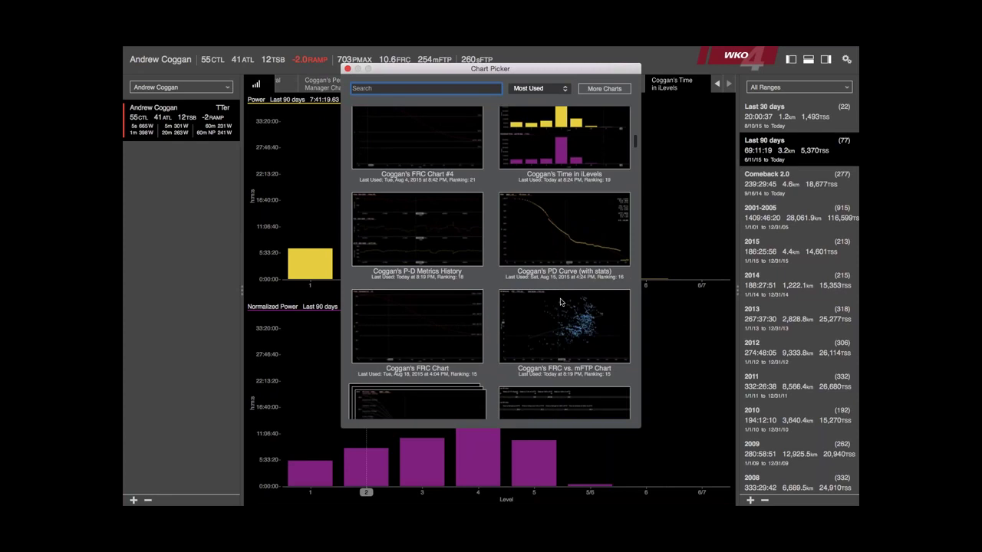
pyautogui.scroll(-3, 564, 301)
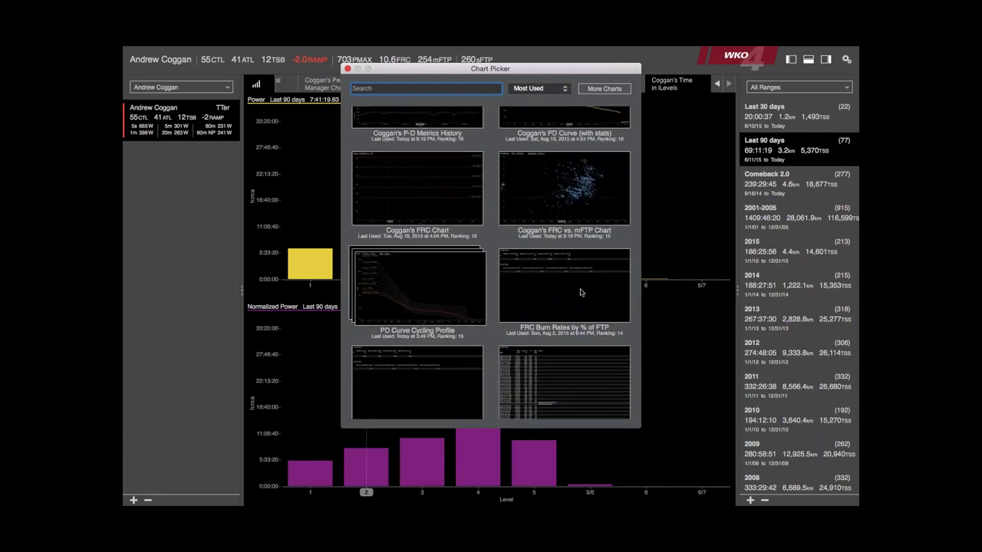
pyautogui.scroll(-3, 580, 292)
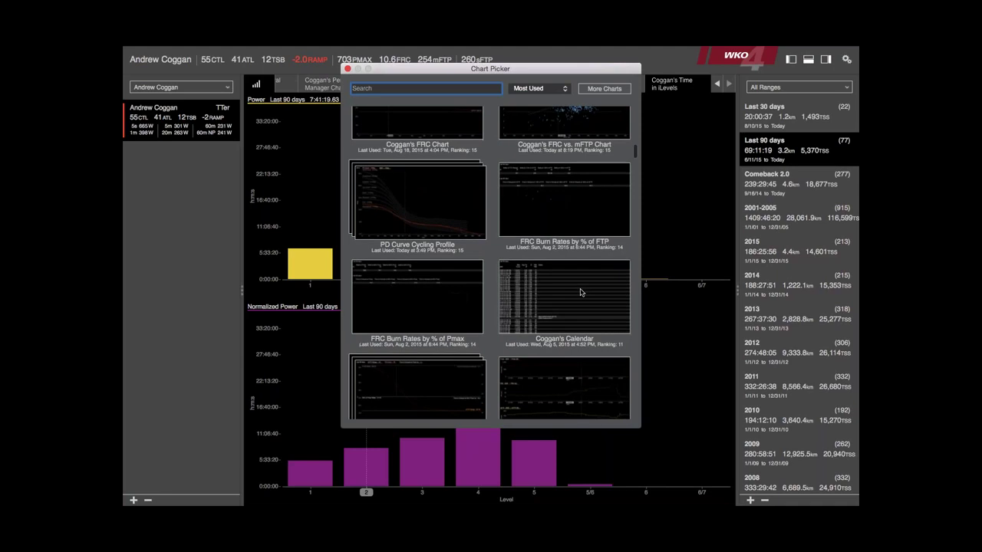
pyautogui.scroll(-3, 581, 293)
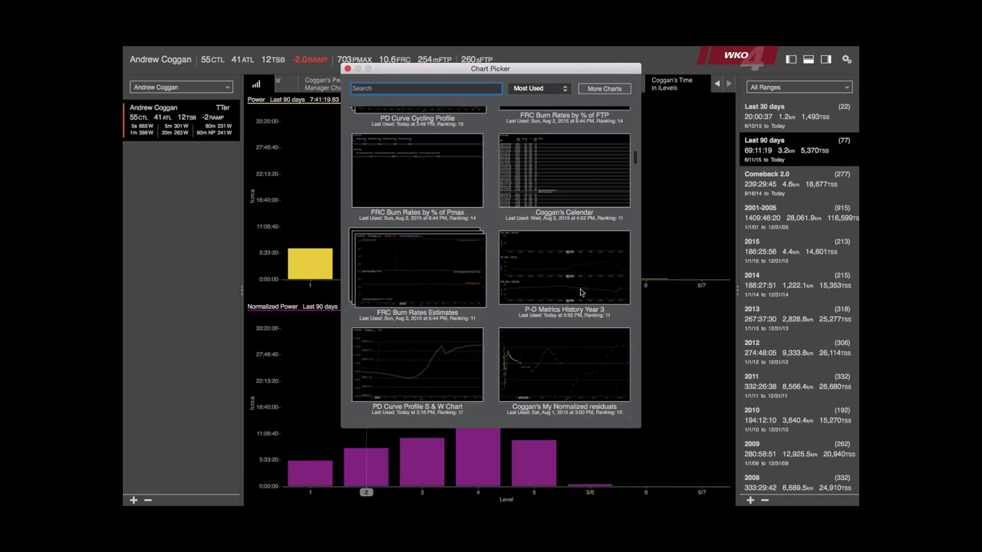
pyautogui.scroll(-3, 580, 293)
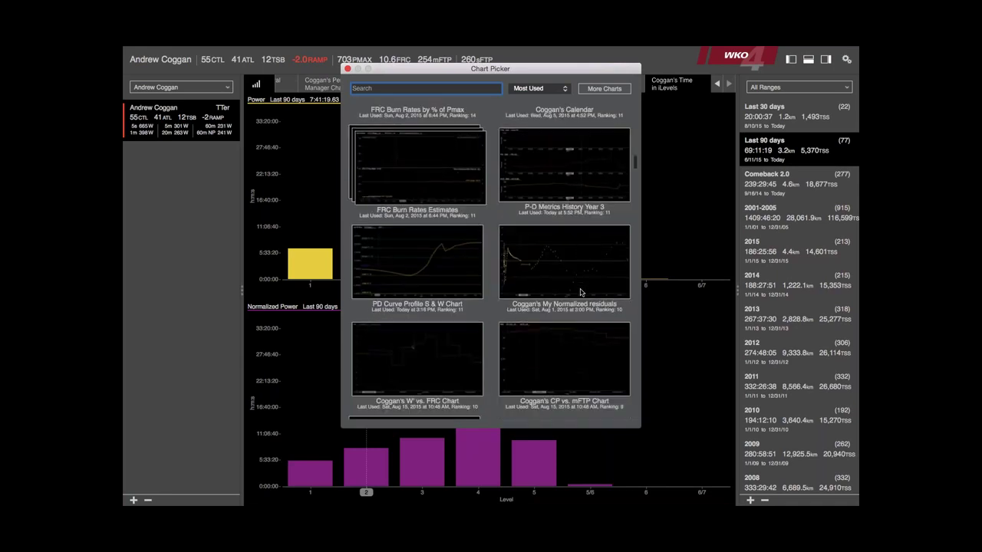
pyautogui.scroll(-1, 581, 292)
pyautogui.scroll(-5, 580, 292)
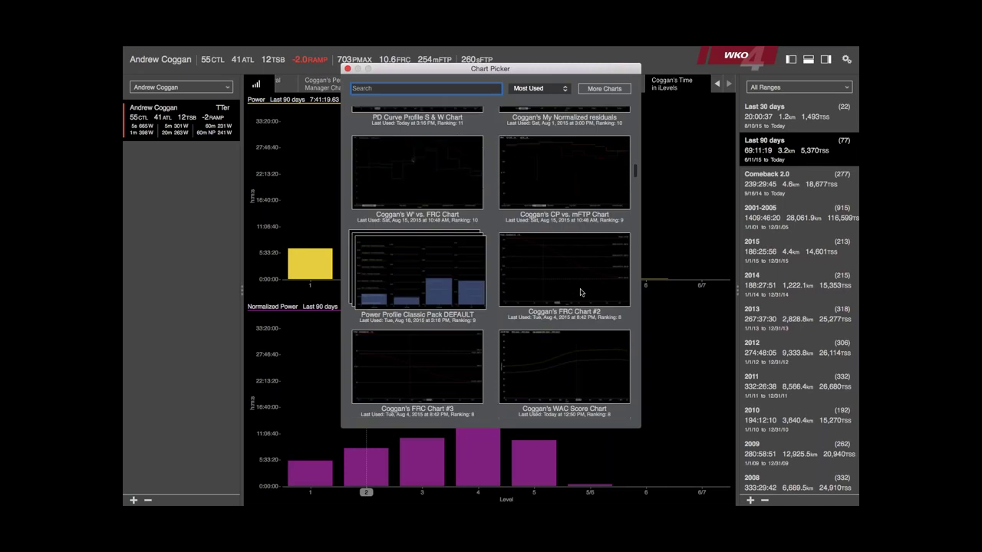
pyautogui.scroll(-2, 580, 292)
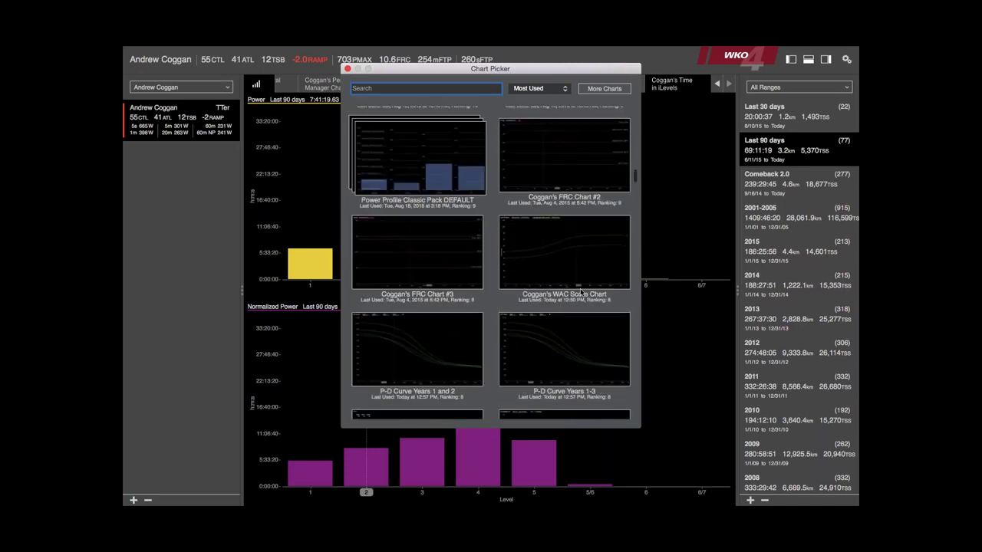
pyautogui.scroll(3, 581, 293)
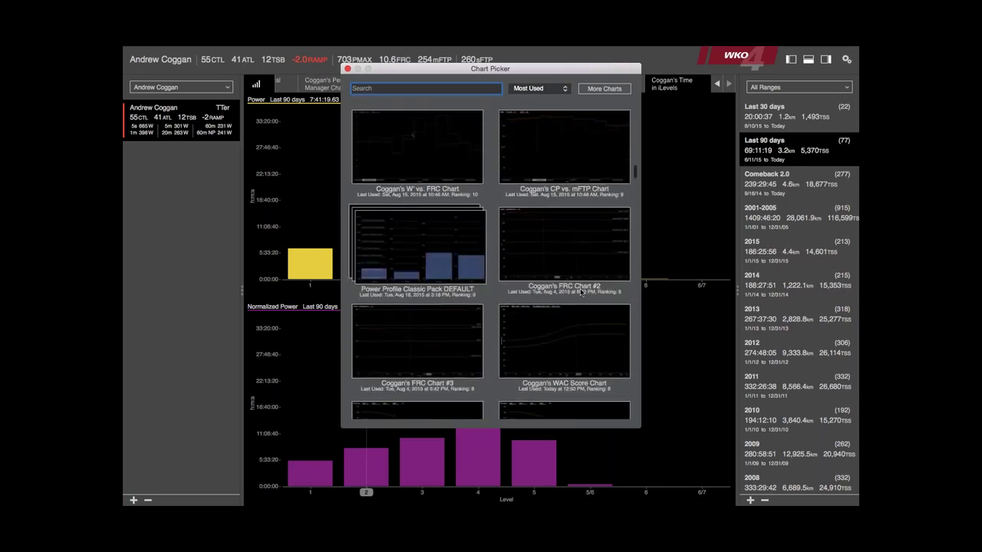
pyautogui.scroll(1, 580, 292)
pyautogui.scroll(1, 580, 292)
pyautogui.doubleClick(415, 224)
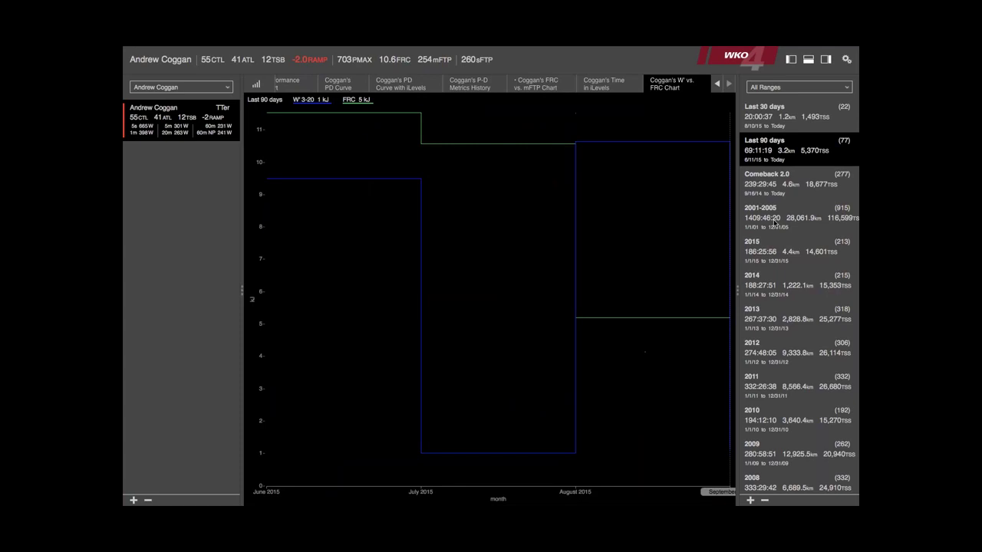
# Show the W' vs. FRC chart for the Comeback 2.0 range and set the W' 3-20 and FRC series to the Line chart type.
pyautogui.click(770, 190)
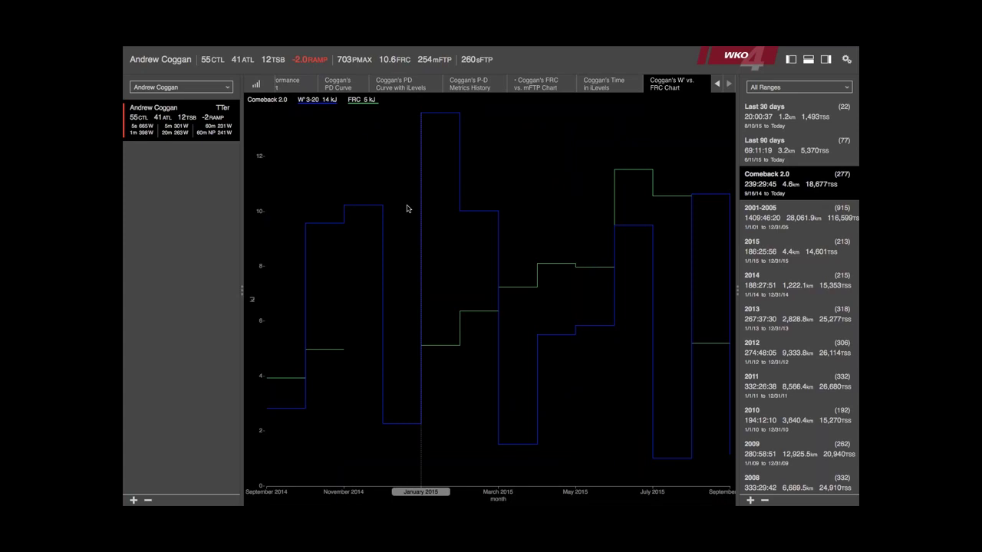
pyautogui.click(705, 86)
pyautogui.click(712, 92)
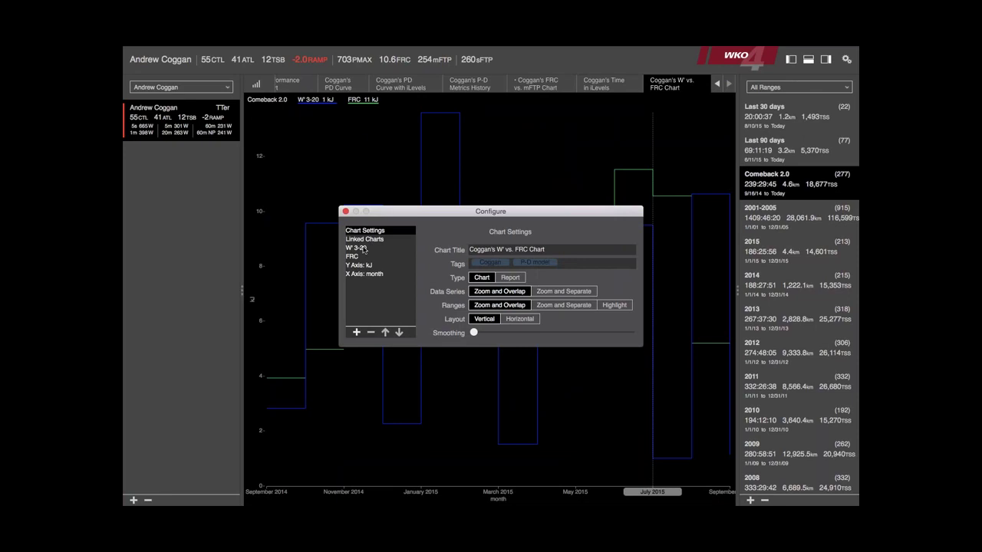
pyautogui.click(362, 247)
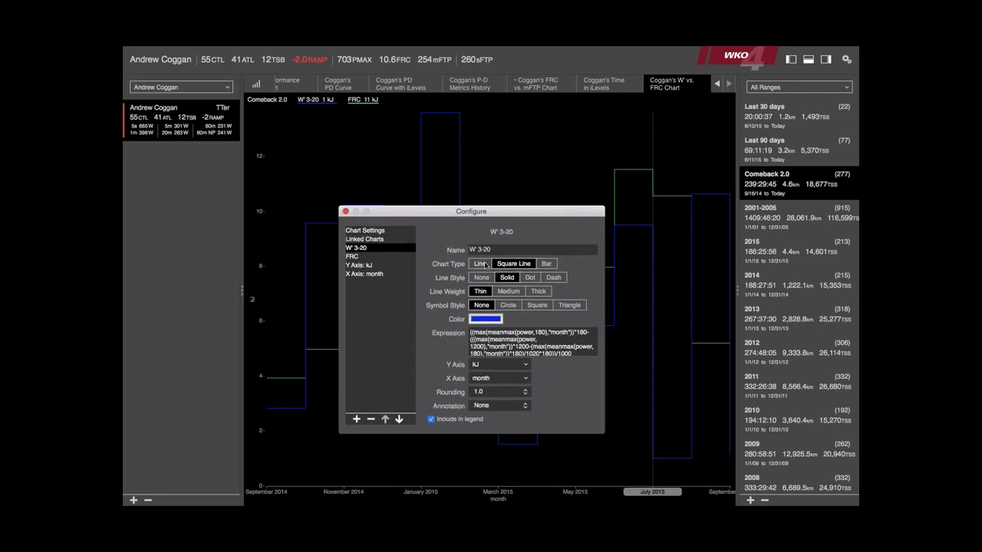
pyautogui.click(479, 264)
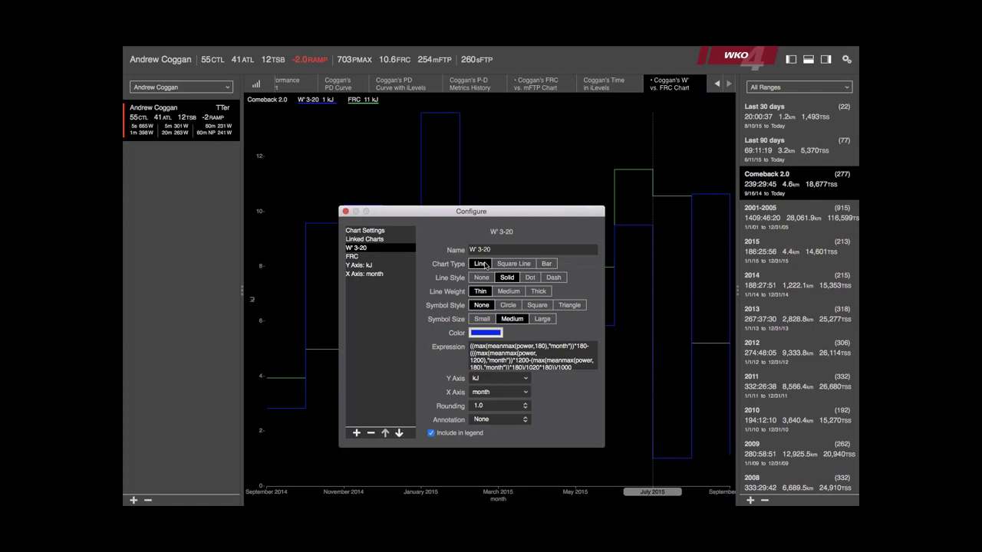
pyautogui.click(366, 257)
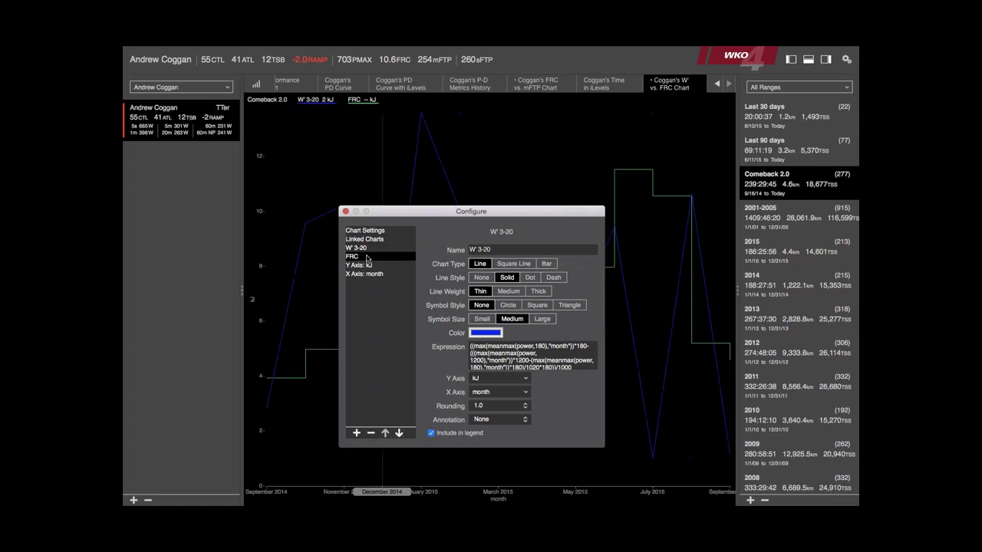
pyautogui.click(483, 264)
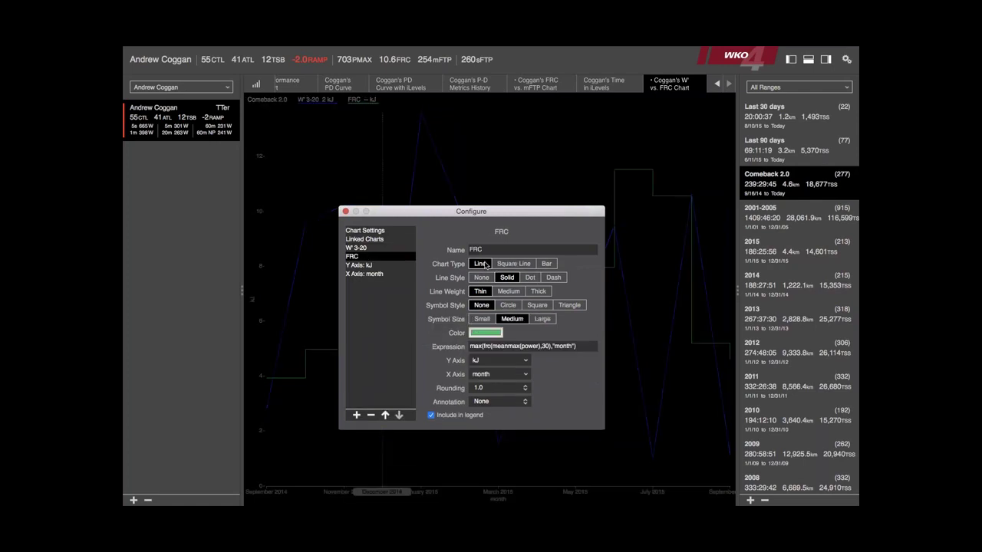
pyautogui.click(345, 211)
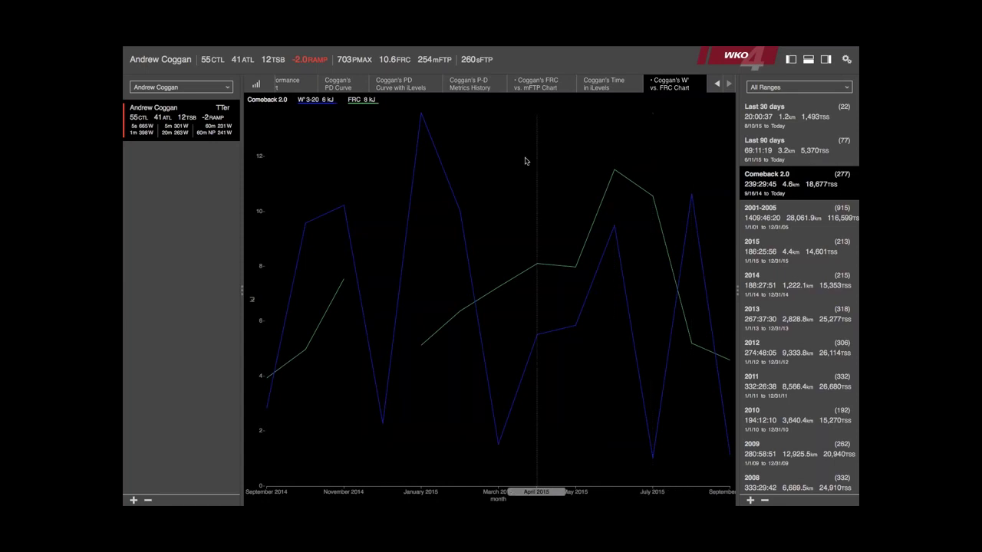
# Add the NP Buster Chart from the Chart Picker.
pyautogui.click(269, 84)
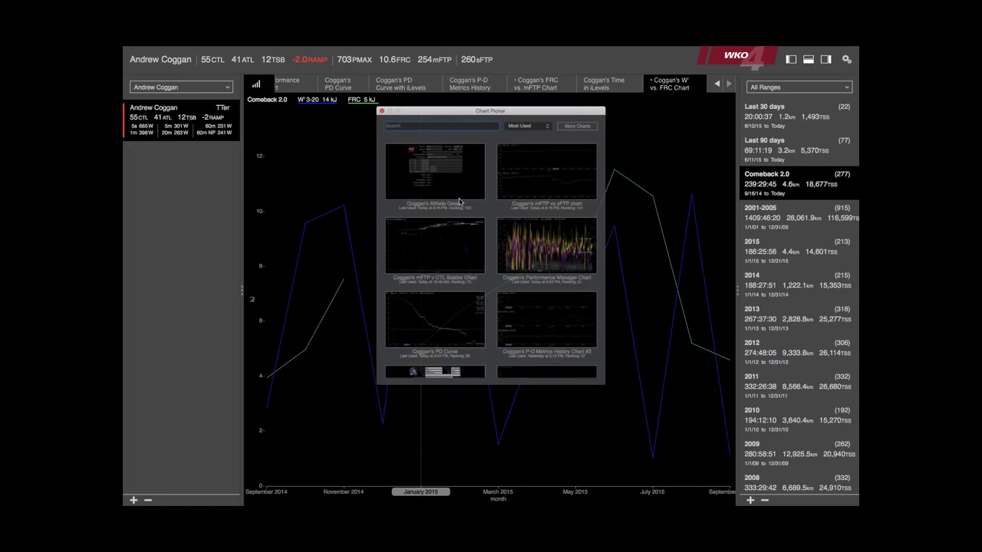
pyautogui.scroll(-1, 528, 259)
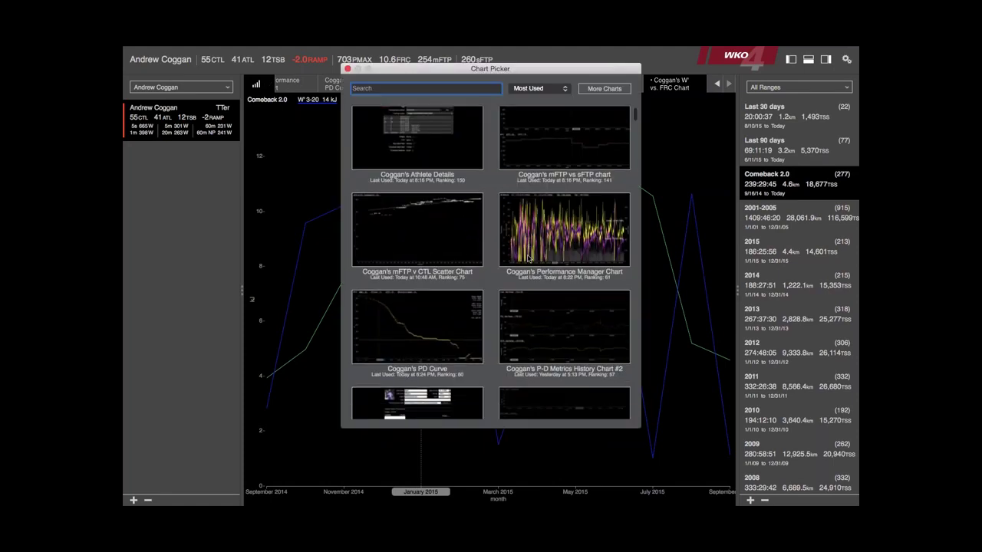
pyautogui.scroll(-5, 527, 259)
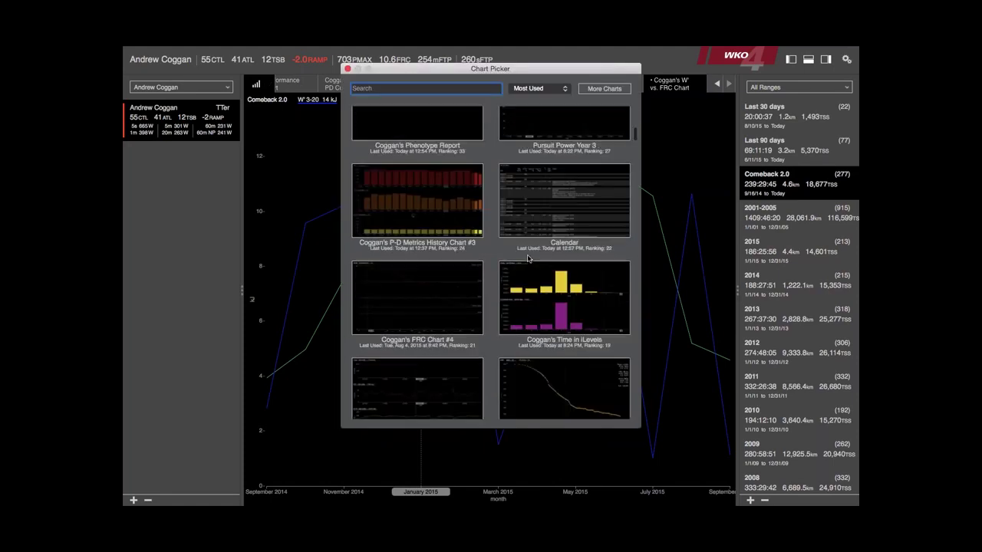
pyautogui.scroll(-5, 528, 259)
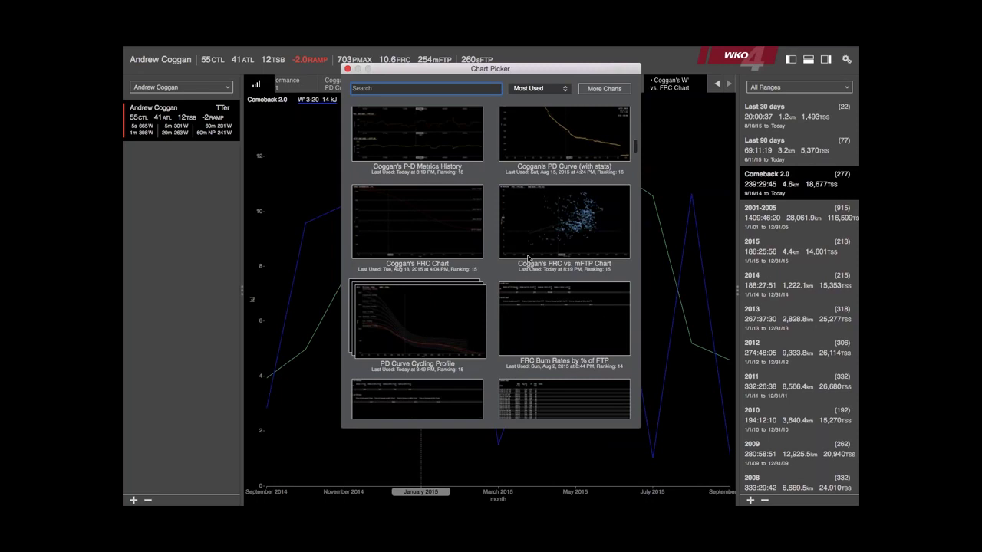
pyautogui.scroll(-5, 528, 259)
pyautogui.scroll(-2, 528, 259)
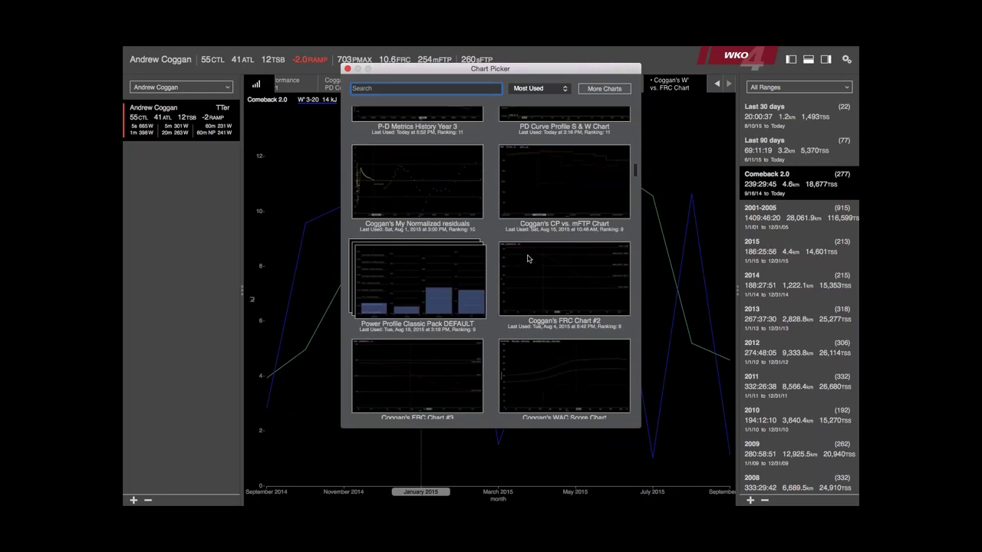
pyautogui.scroll(-1, 528, 259)
pyautogui.scroll(-5, 528, 259)
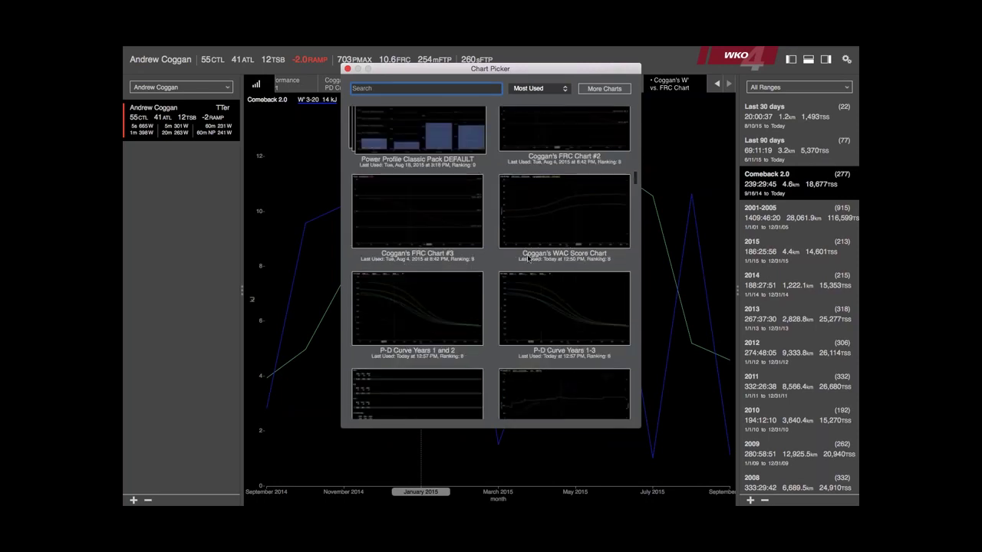
pyautogui.scroll(-5, 528, 259)
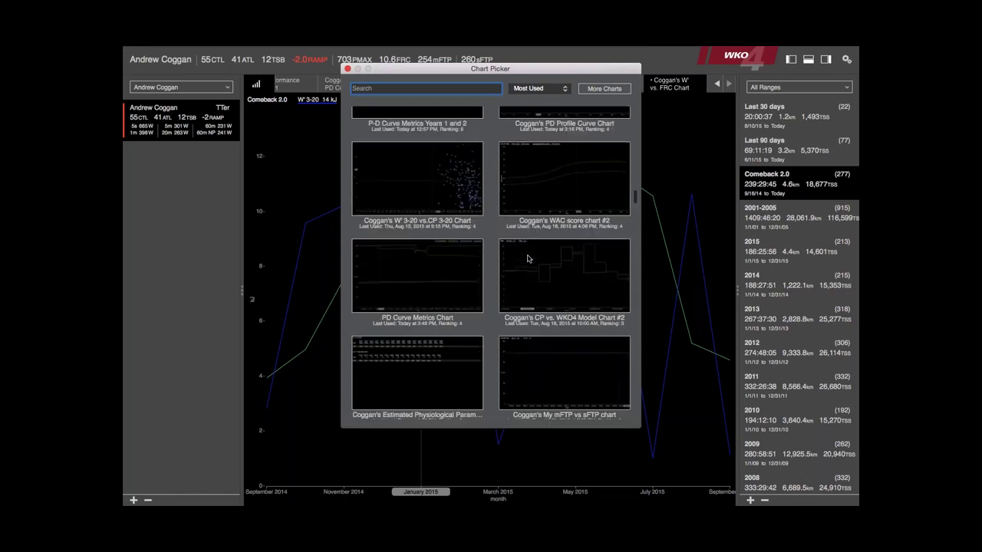
pyautogui.scroll(-4, 527, 259)
pyautogui.scroll(-2, 528, 259)
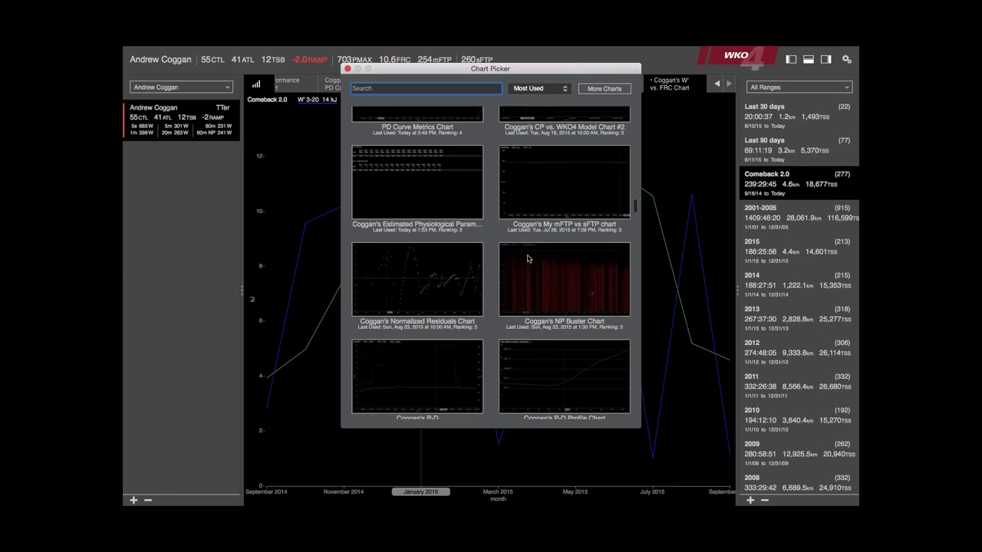
pyautogui.doubleClick(562, 243)
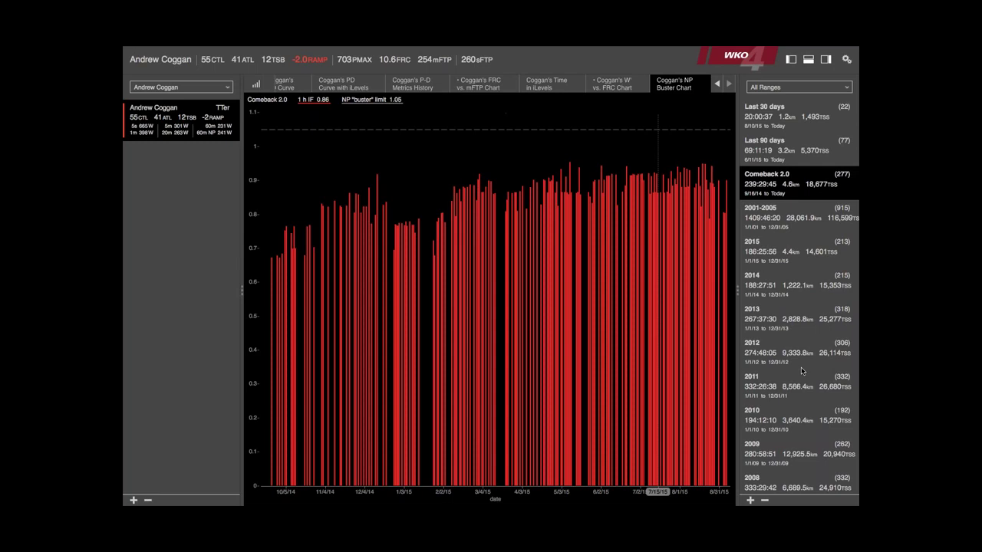
# Show the NP Buster Chart for the 2001 range.
pyautogui.scroll(-1, 801, 372)
pyautogui.scroll(-1, 802, 371)
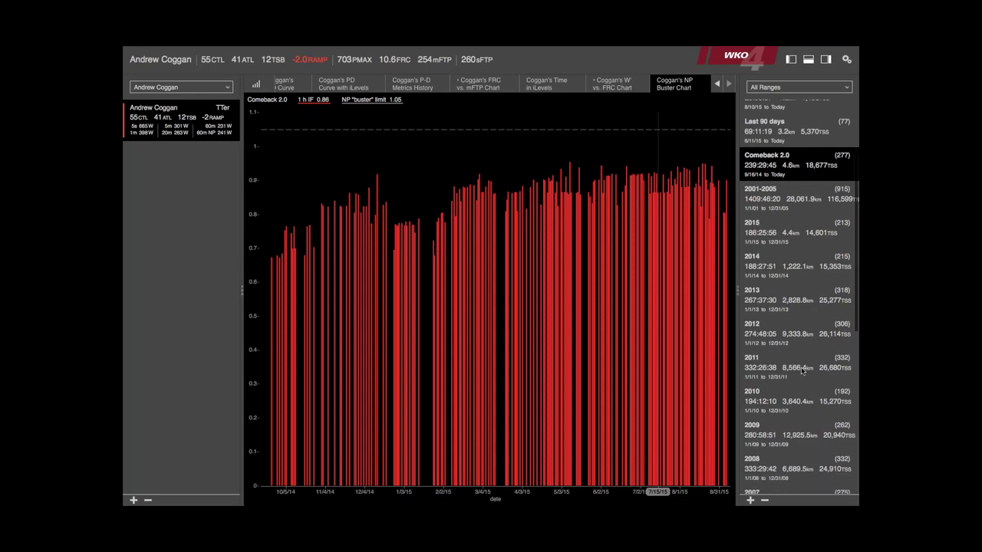
pyautogui.scroll(-10, 802, 371)
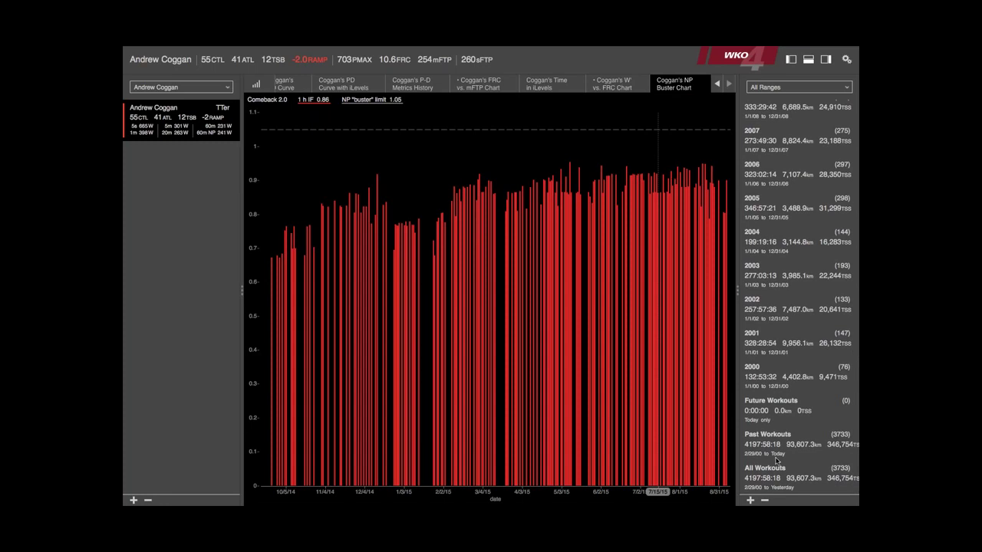
pyautogui.click(775, 346)
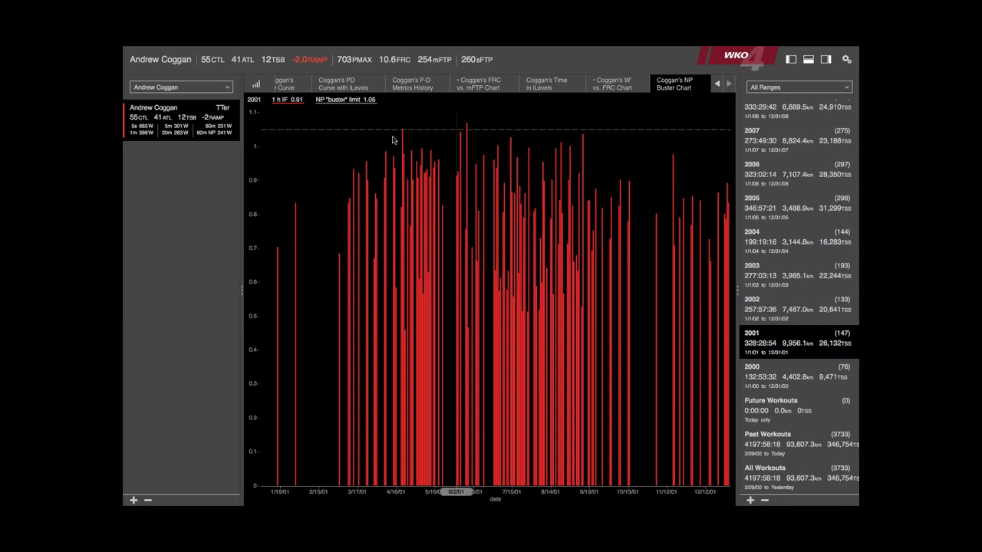
# Switch the athlete list to All Athletes and select the first athlete in it.
pyautogui.click(230, 89)
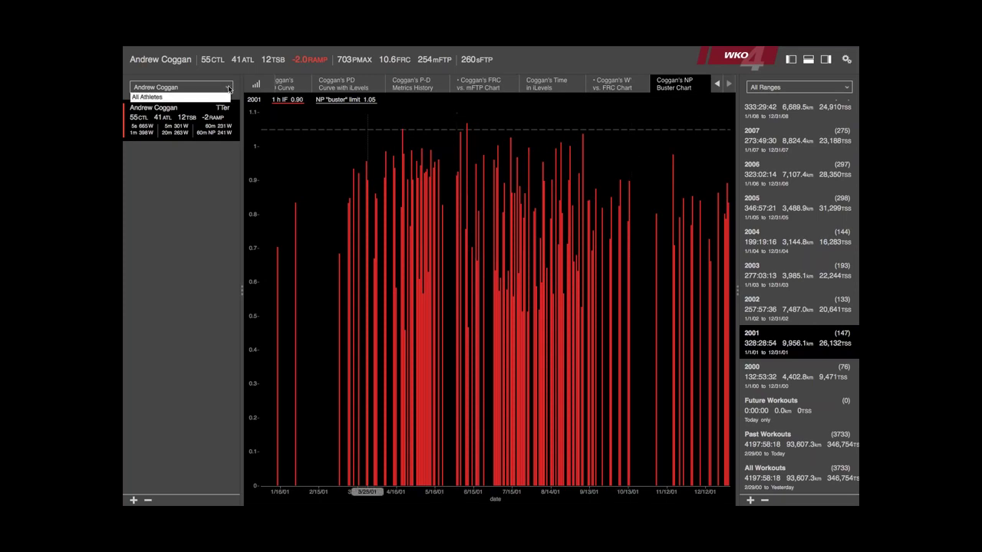
pyautogui.click(208, 98)
pyautogui.click(193, 119)
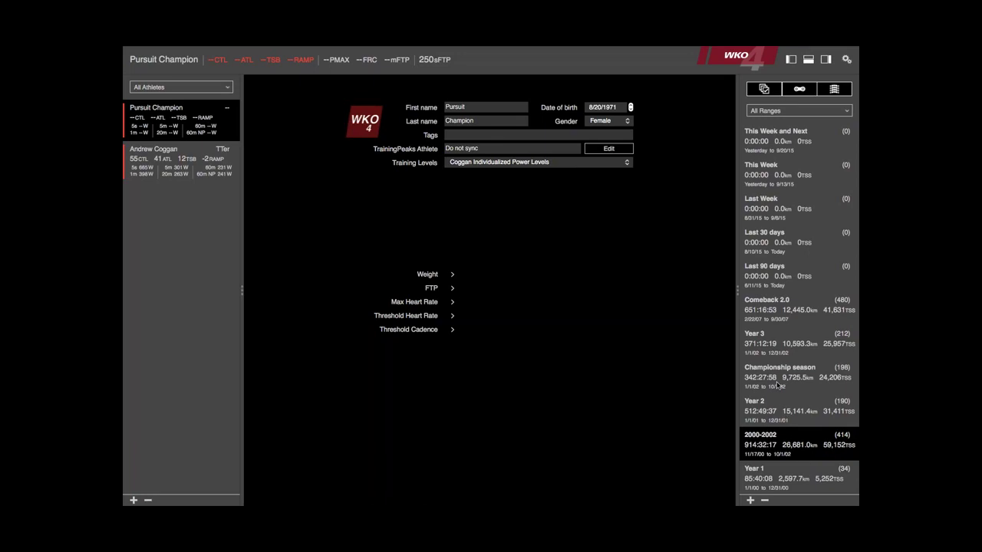
pyautogui.click(776, 385)
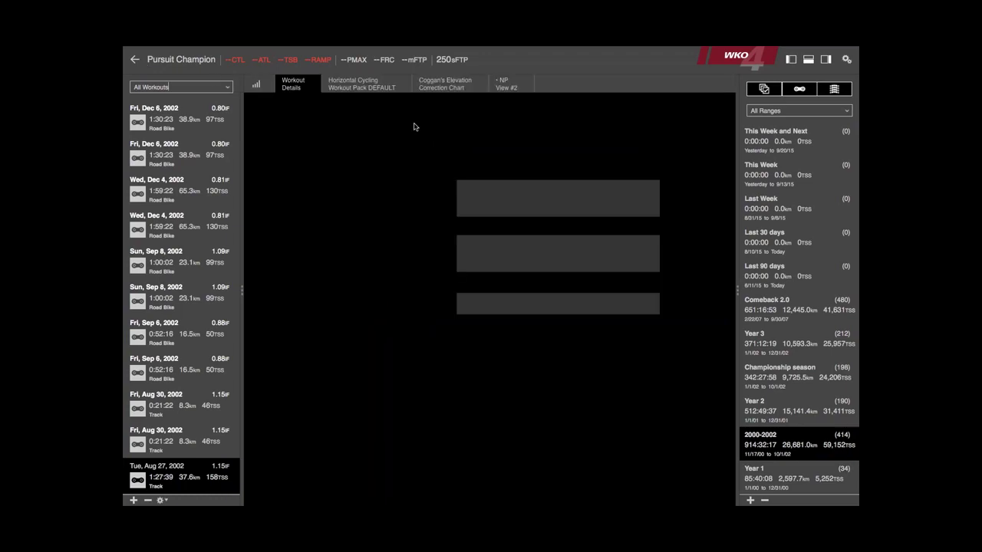
pyautogui.scroll(-1, 797, 360)
pyautogui.doubleClick(797, 365)
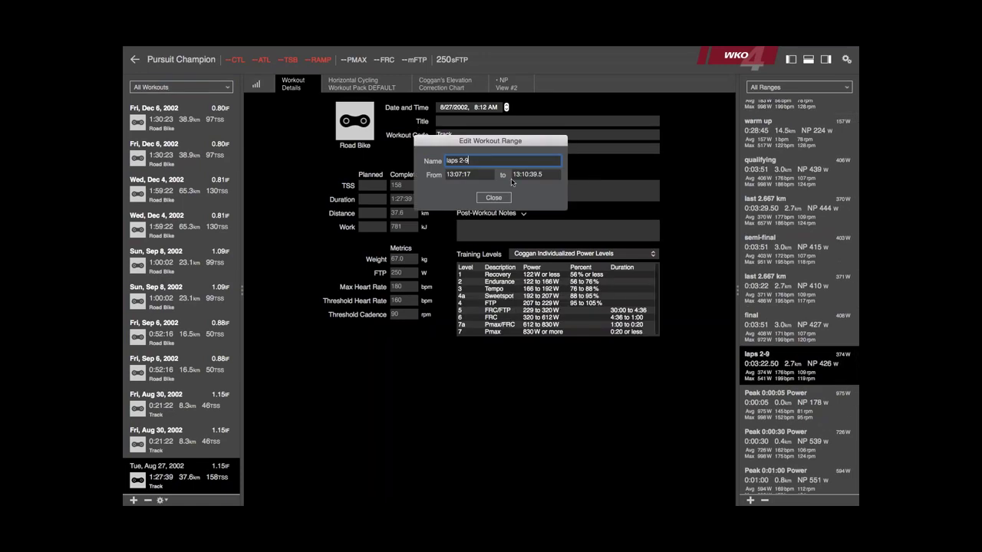
pyautogui.click(494, 198)
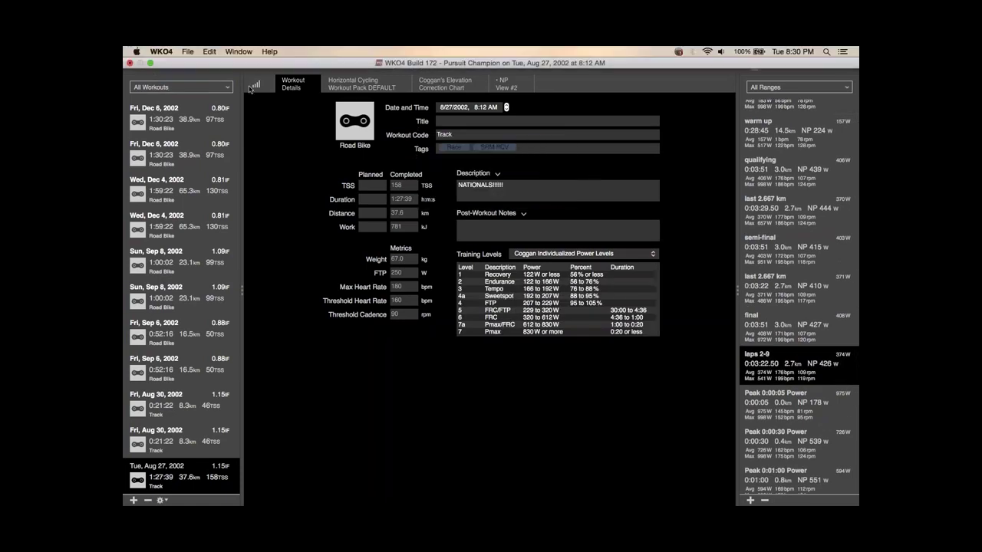
pyautogui.click(135, 62)
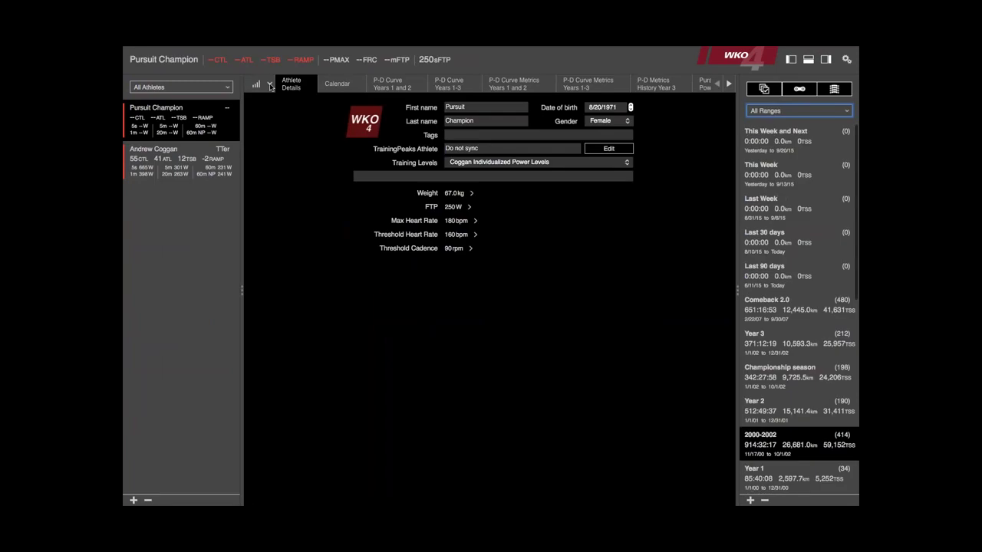
# Sort the Chart Picker by Recently Used and add the NP Buster Chart for the selected athlete.
pyautogui.click(270, 84)
pyautogui.click(282, 90)
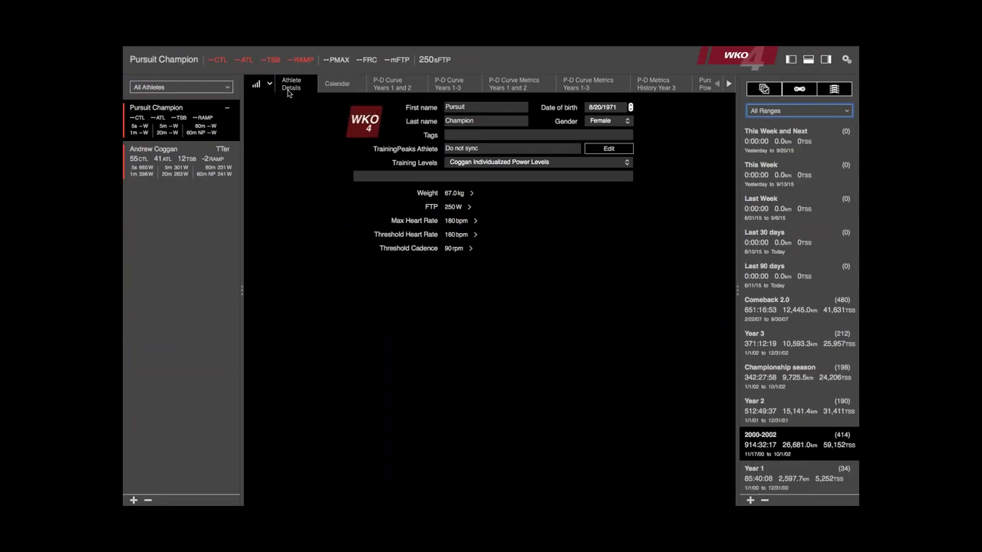
pyautogui.click(539, 88)
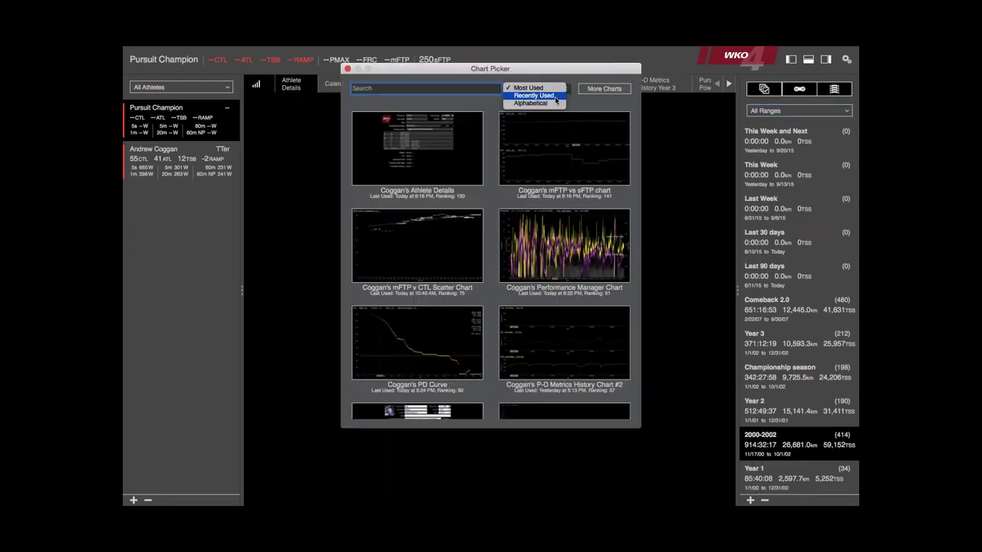
pyautogui.click(556, 96)
pyautogui.click(554, 88)
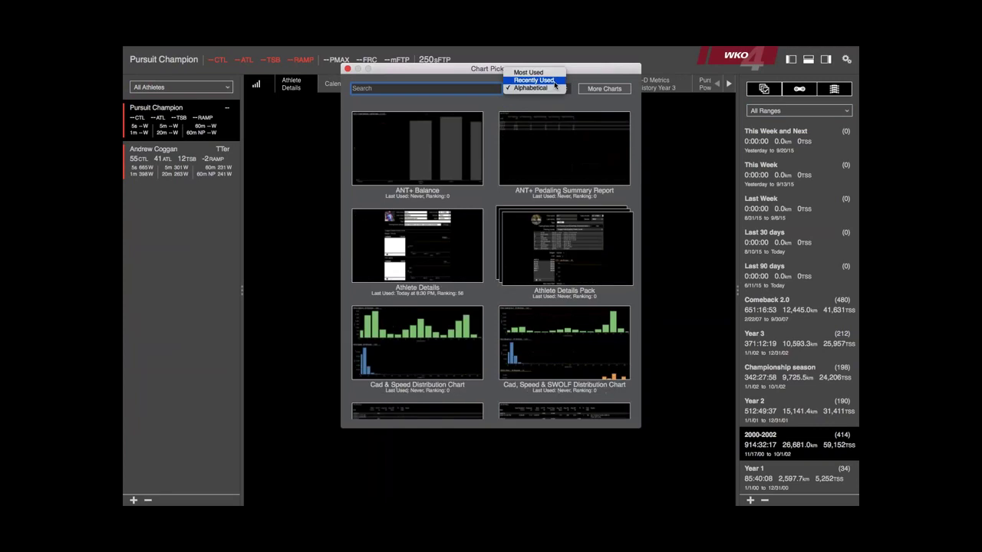
pyautogui.click(554, 86)
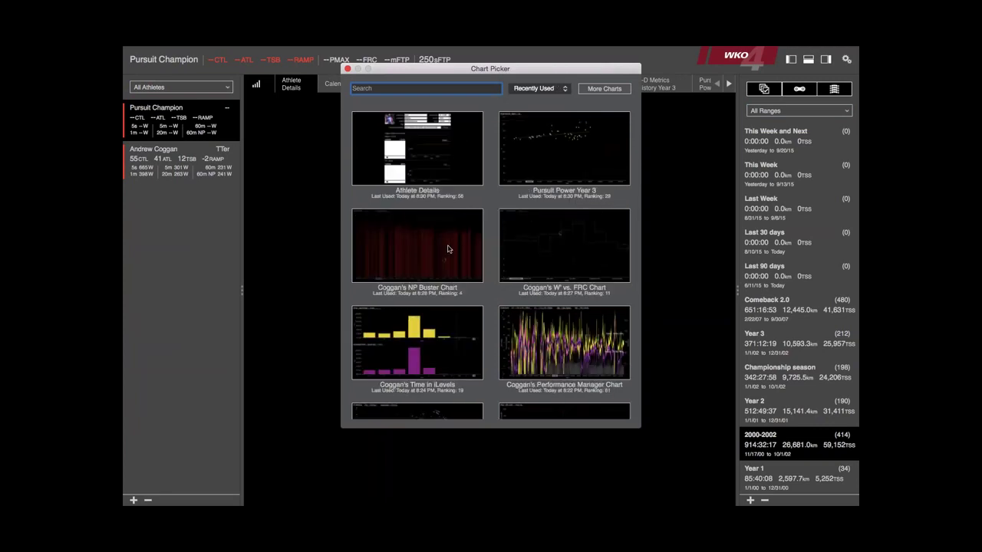
pyautogui.doubleClick(448, 248)
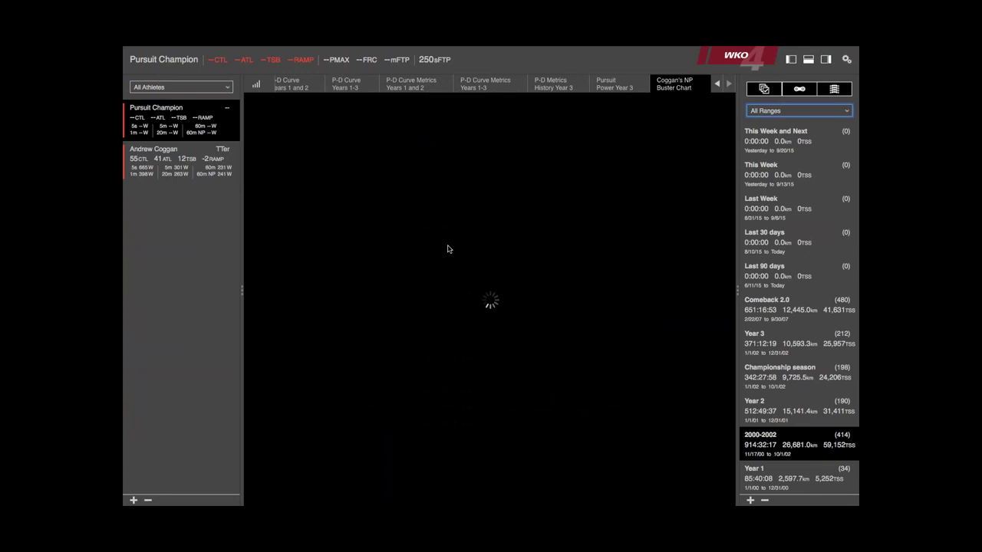